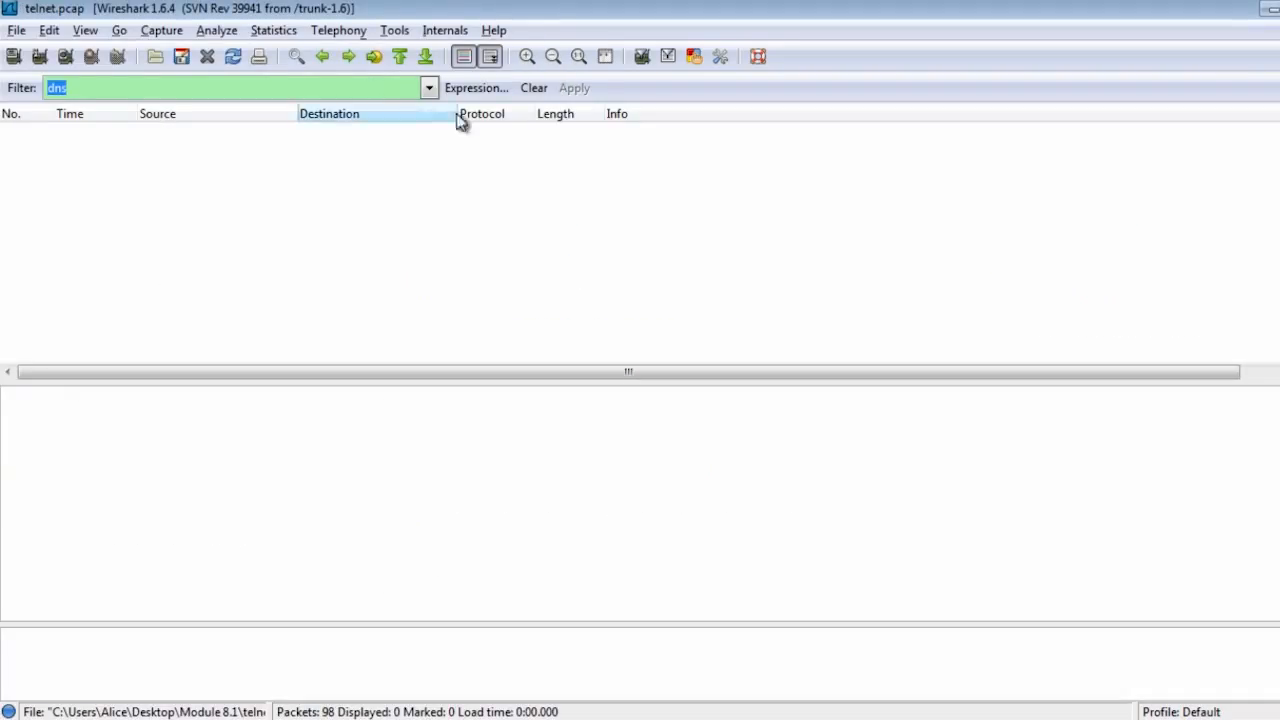
Step: Clear the dns display filter and inspect the opening TCP handshake packets and the first Telnet packet
left_click(533, 88)
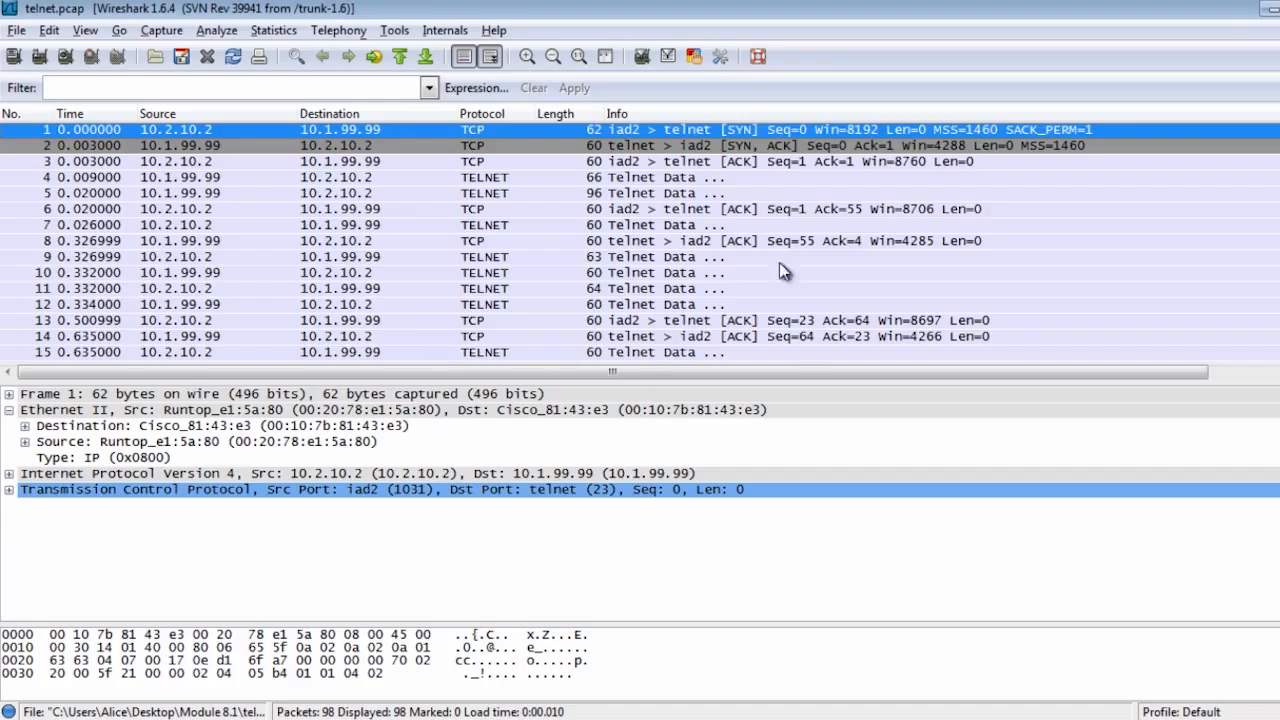
left_click(483, 166)
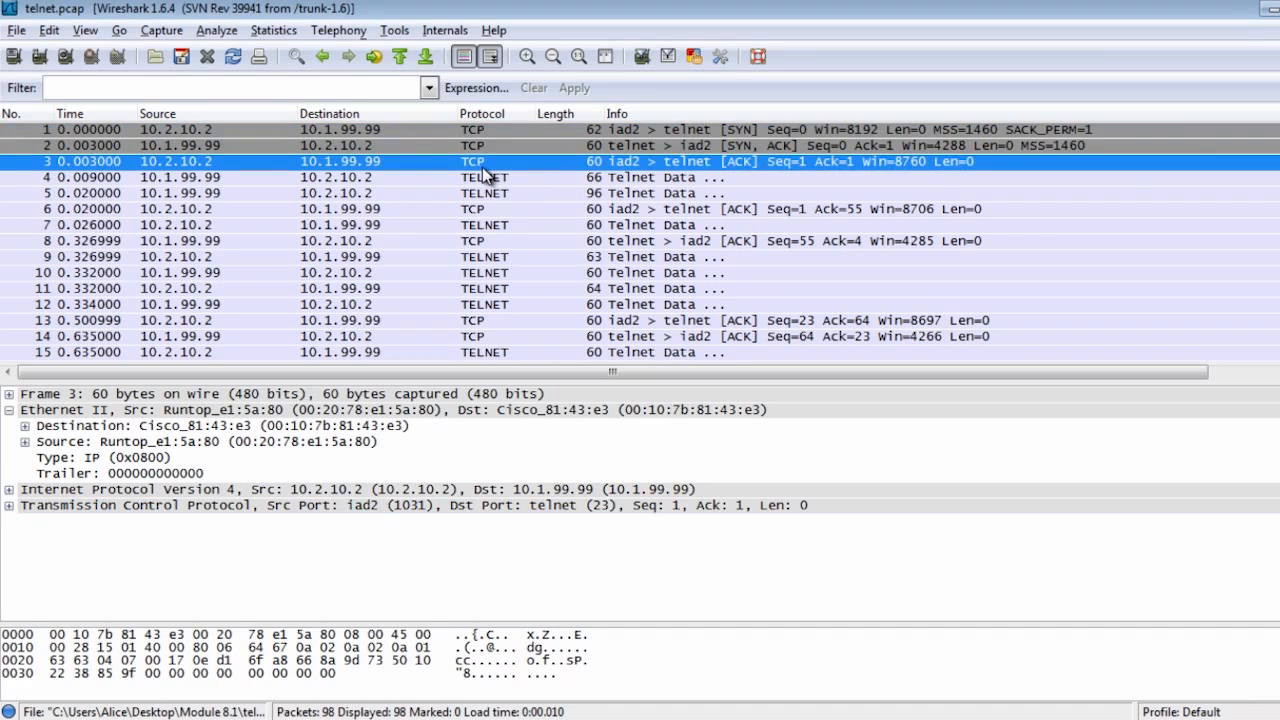
left_click(156, 132)
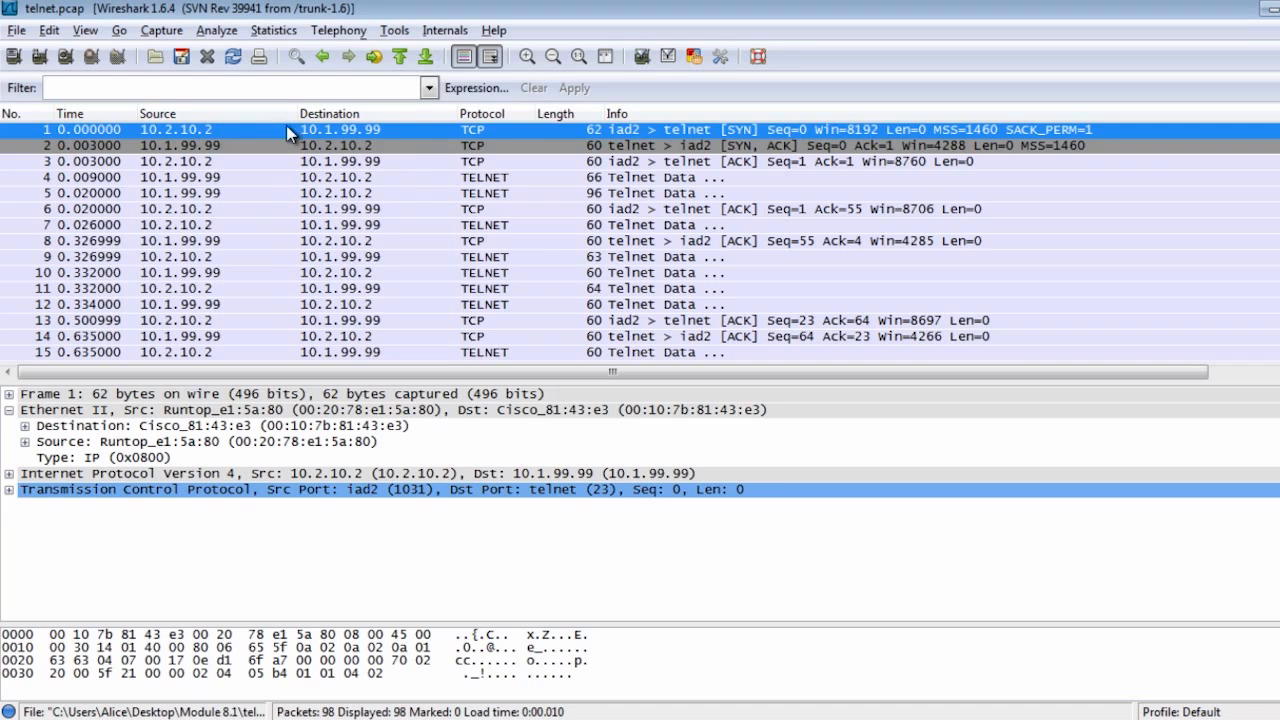
left_click(491, 147)
left_click(393, 163)
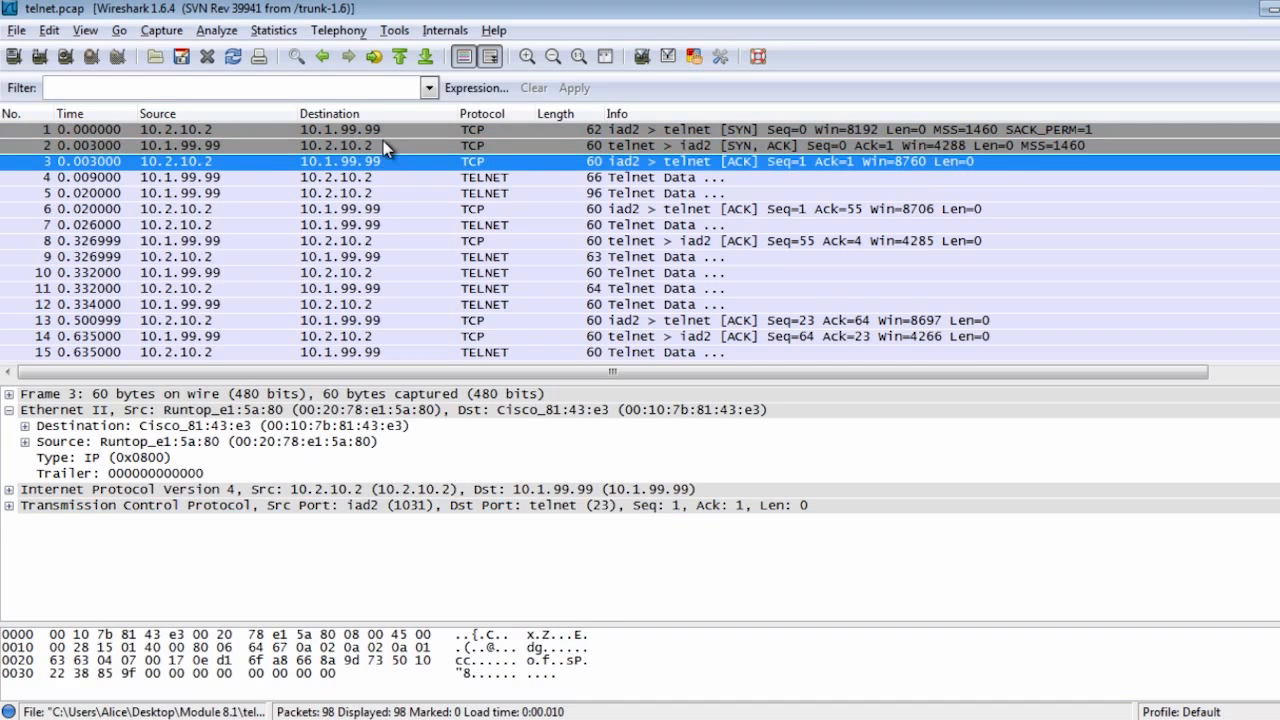
left_click(387, 132)
left_click(392, 148)
left_click(393, 166)
left_click(418, 180)
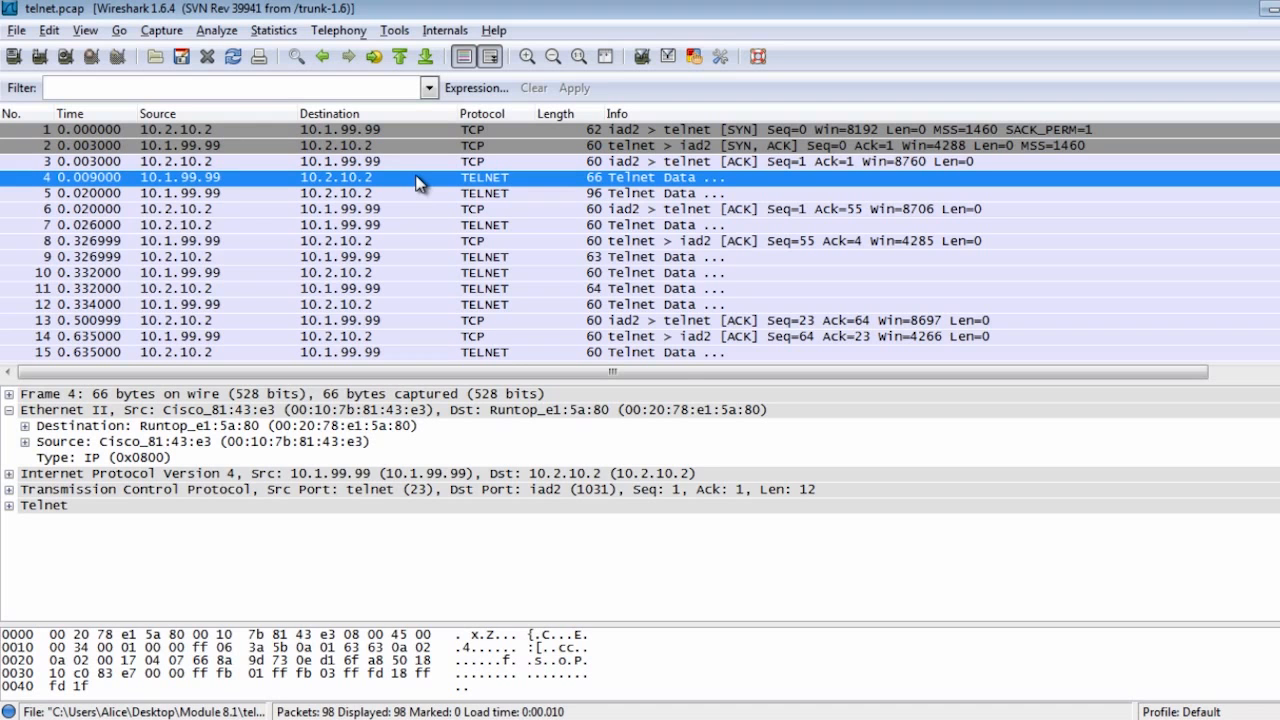
Step: Look through the telnet capture's packet list, and follow the TCP stream of Telnet packet 4
scroll(434, 189, "down", 11)
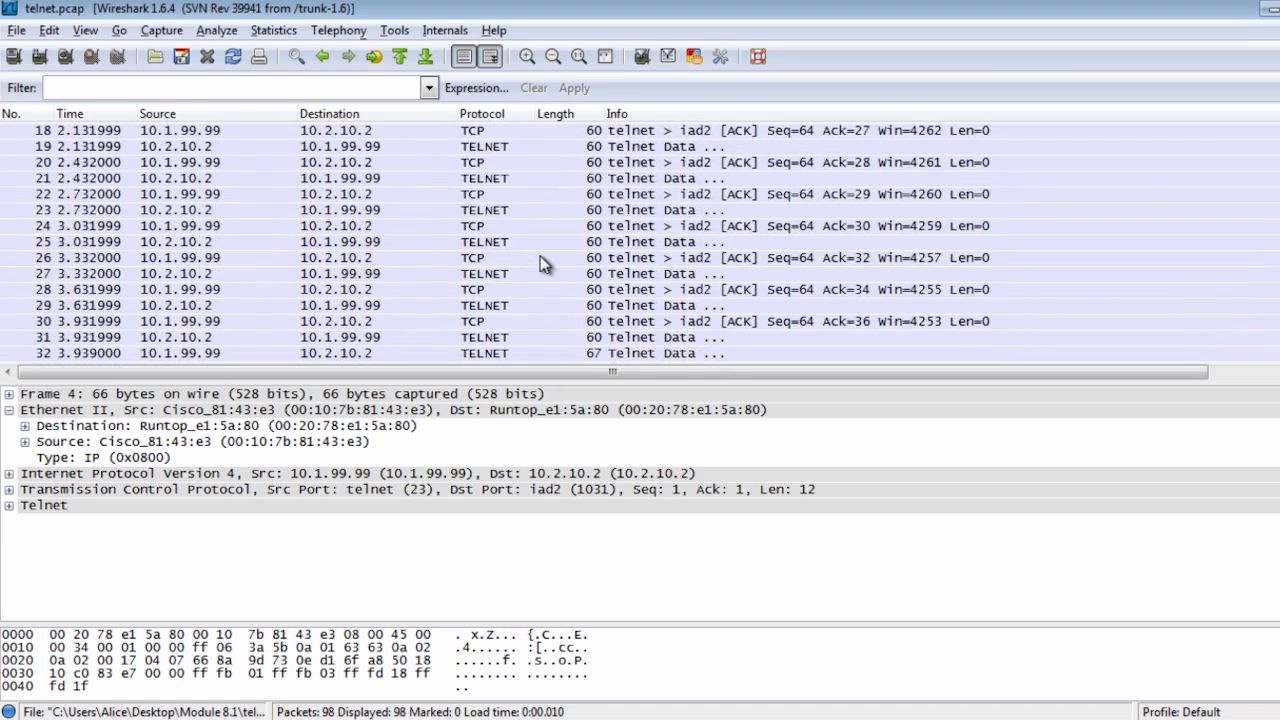
scroll(544, 263, "down", 9)
scroll(548, 263, "up", 3)
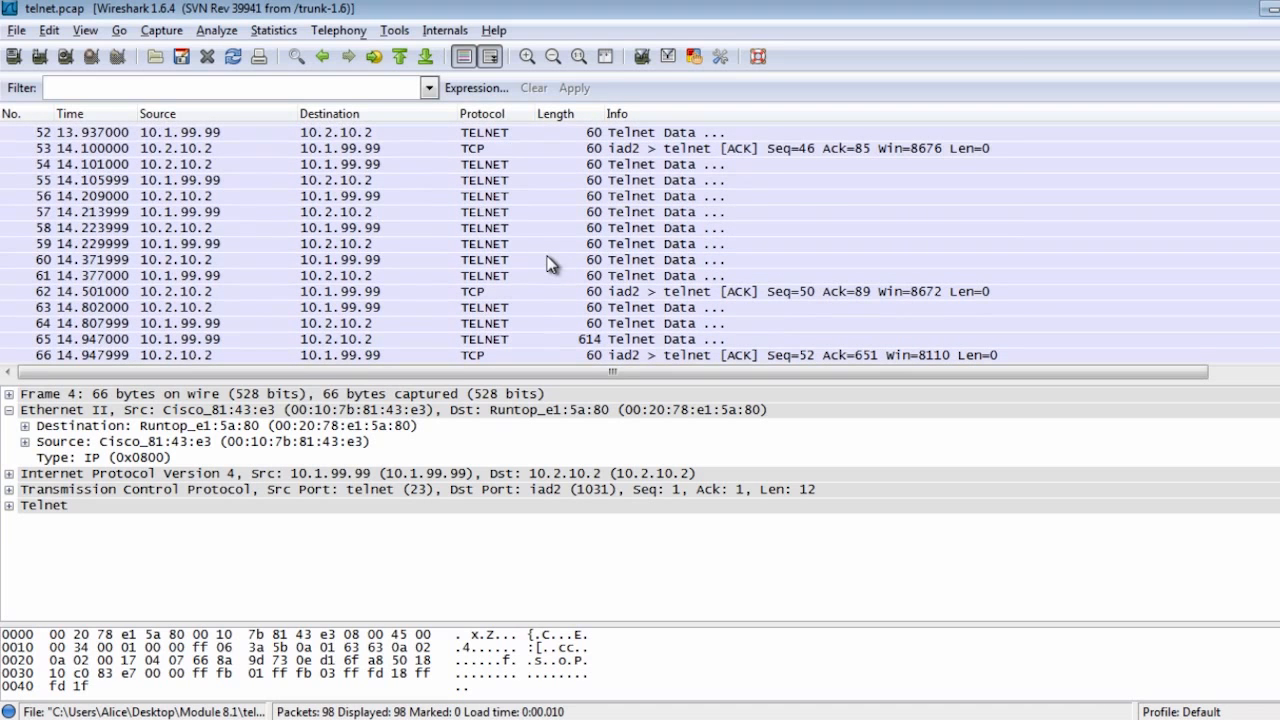
scroll(548, 263, "up", 17)
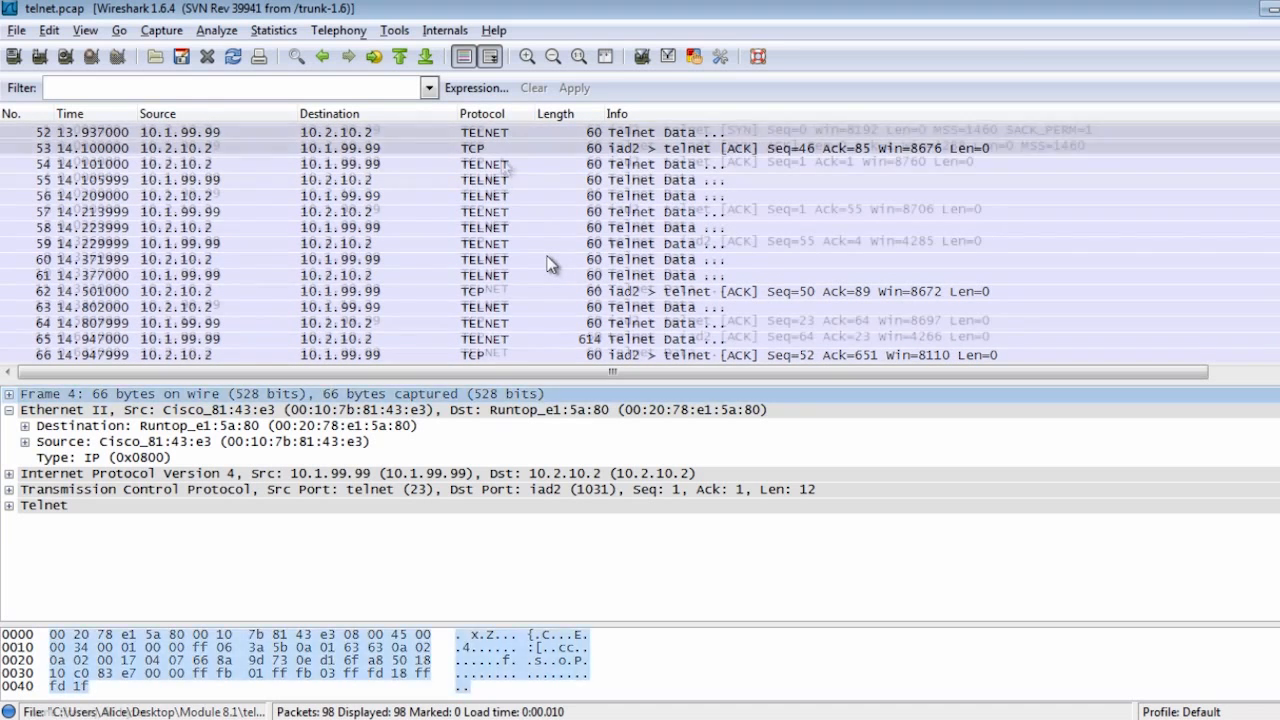
left_click(508, 163)
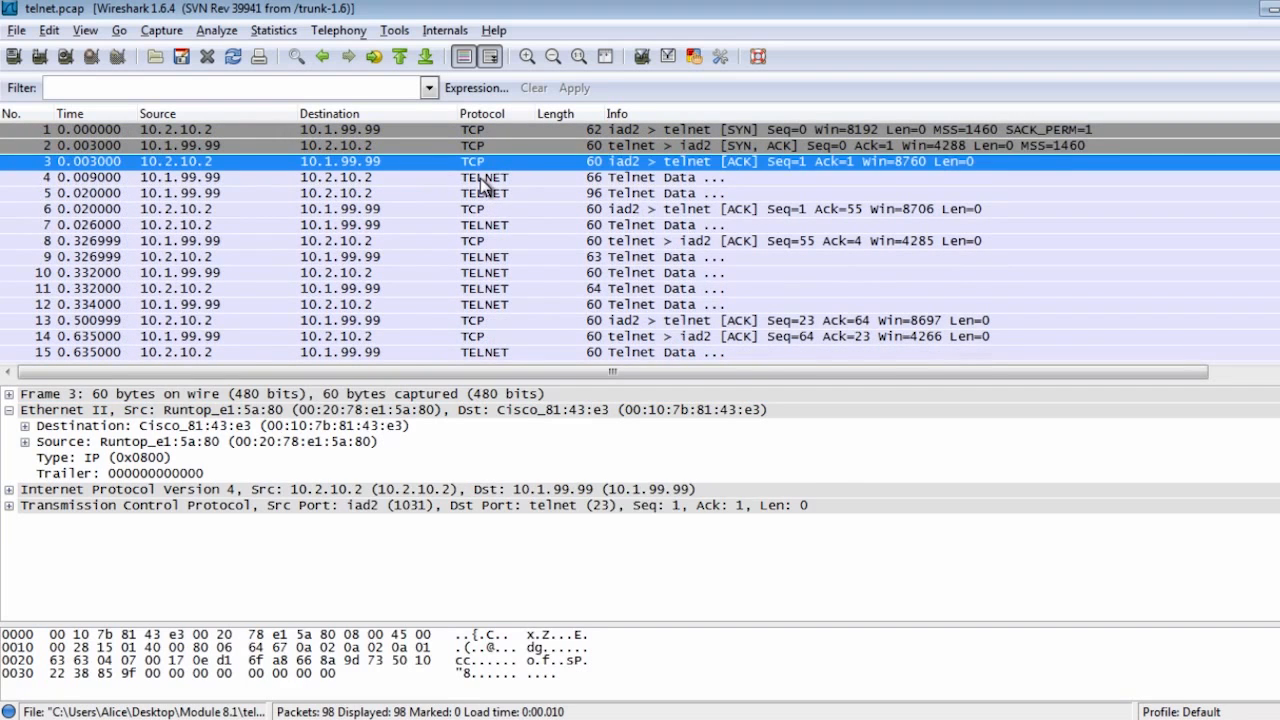
left_click(490, 180)
right_click(486, 182)
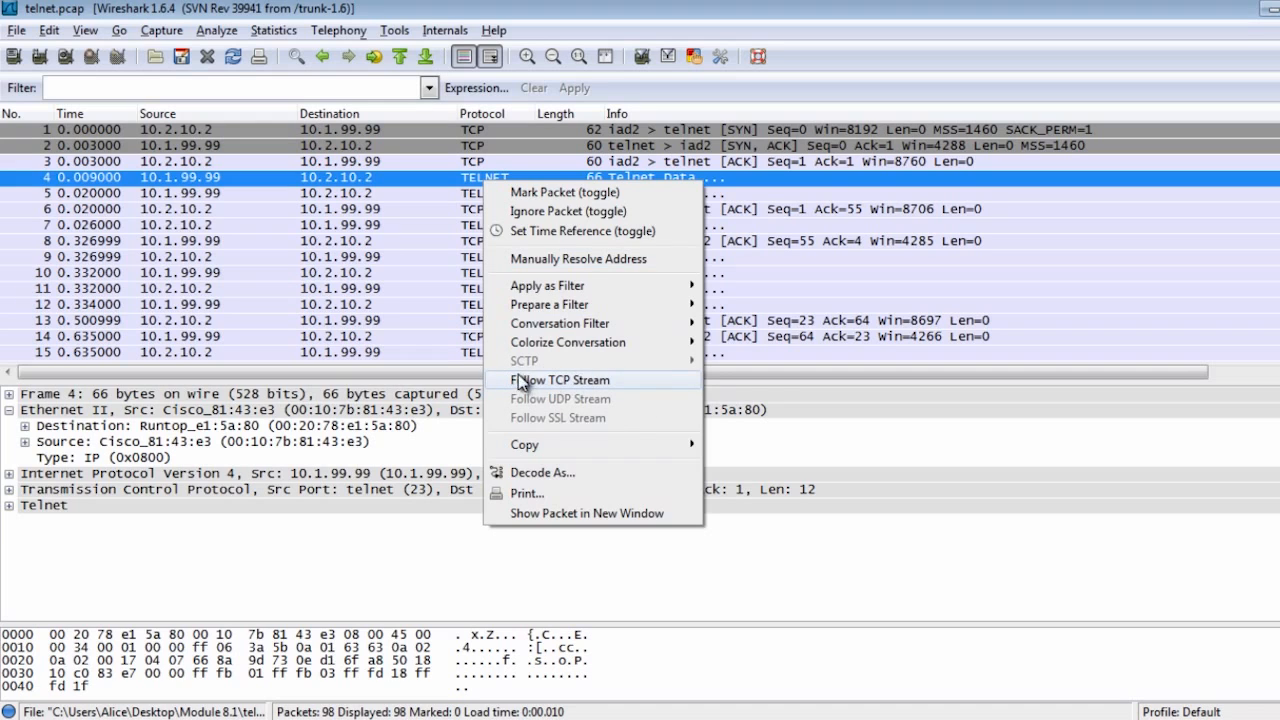
left_click(588, 382)
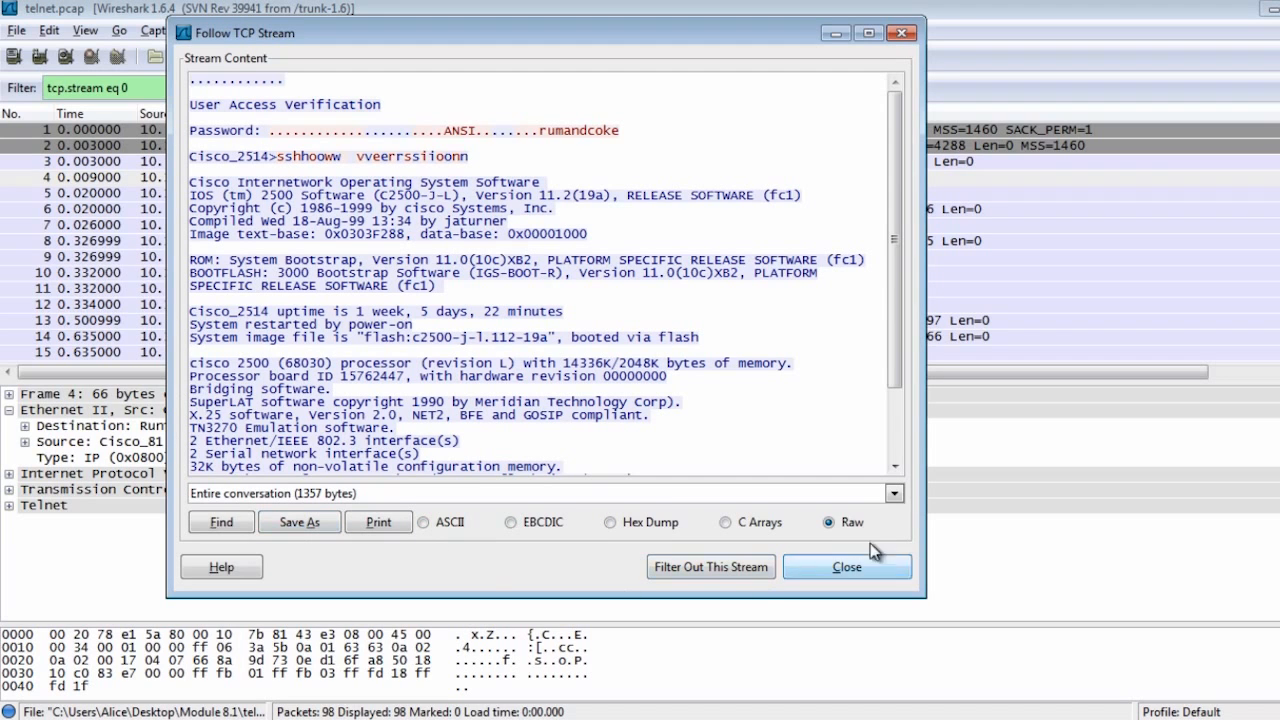
Step: Show the stream from 10.2.10.2 to 10.1.99.99, the opposite direction, and the entire conversation again
left_click(770, 500)
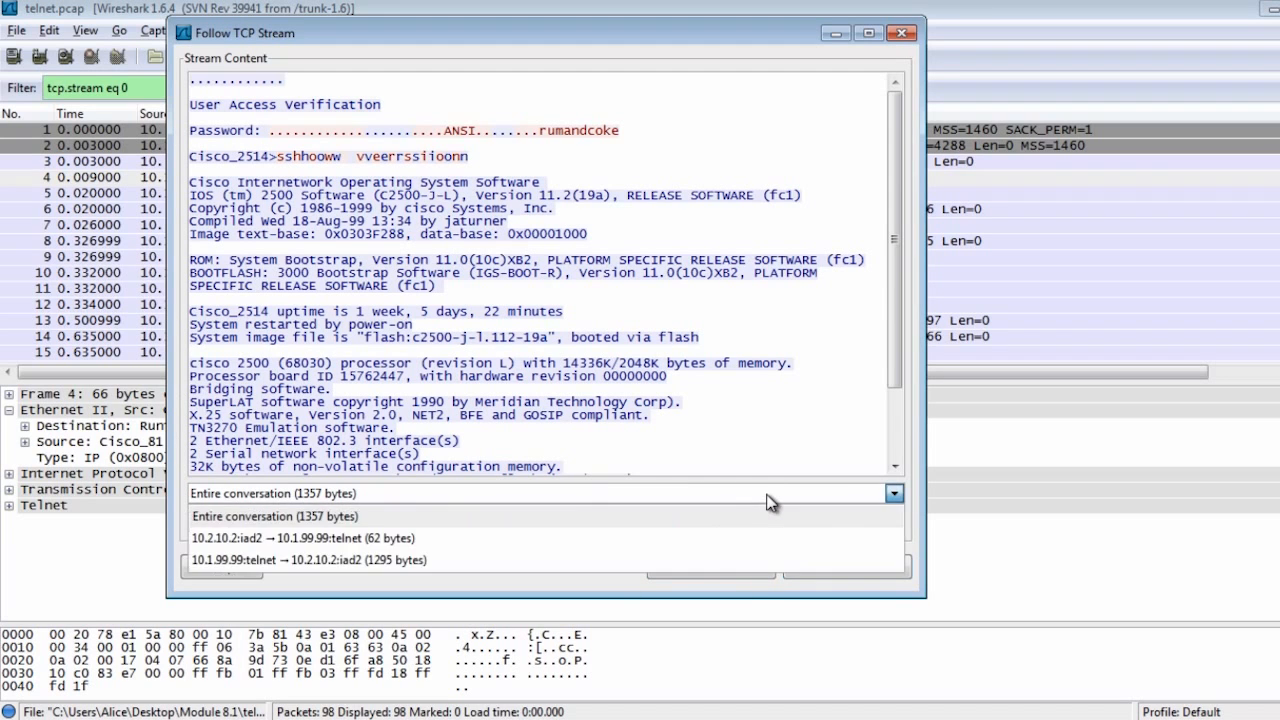
left_click(721, 538)
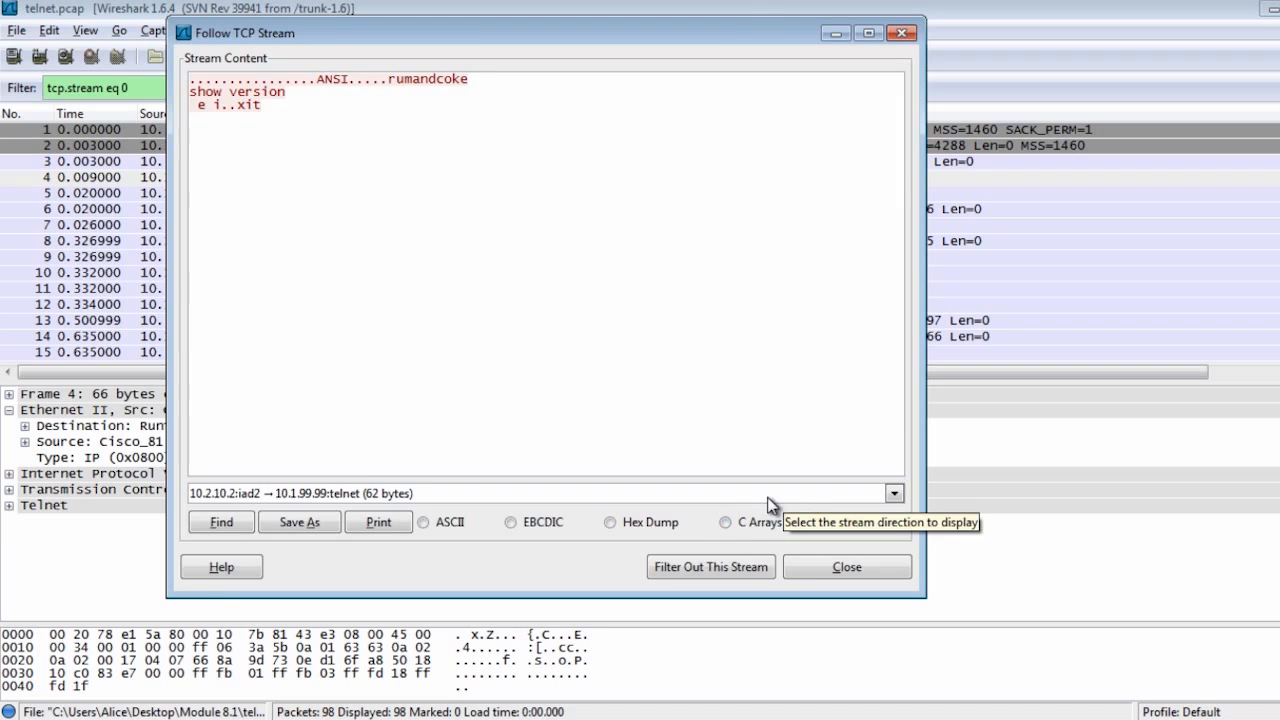
left_click(770, 500)
left_click(727, 558)
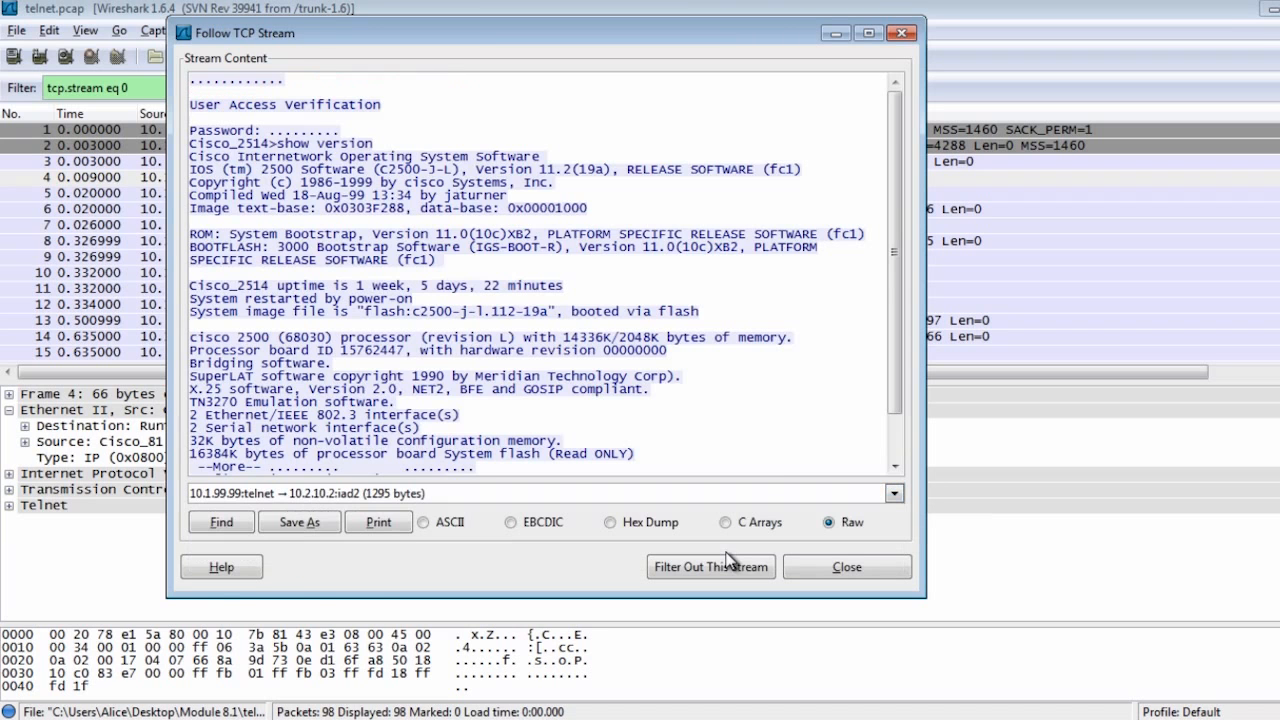
left_click(745, 494)
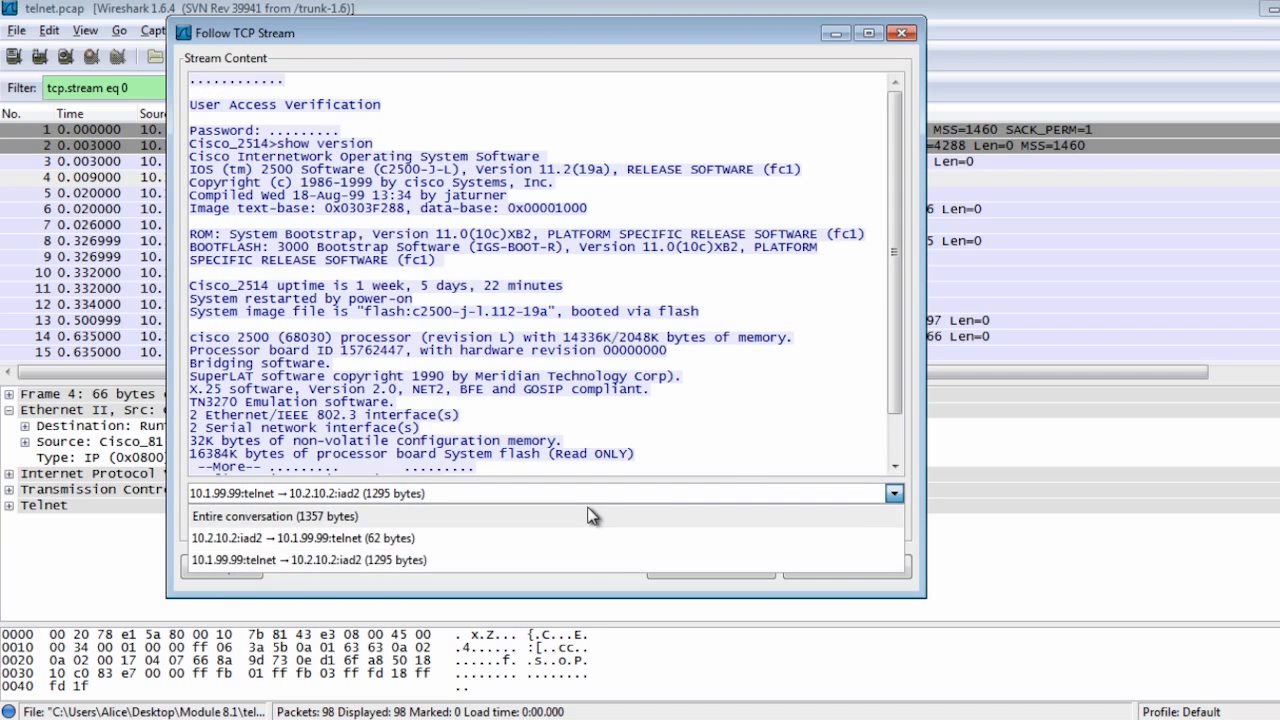
left_click(593, 515)
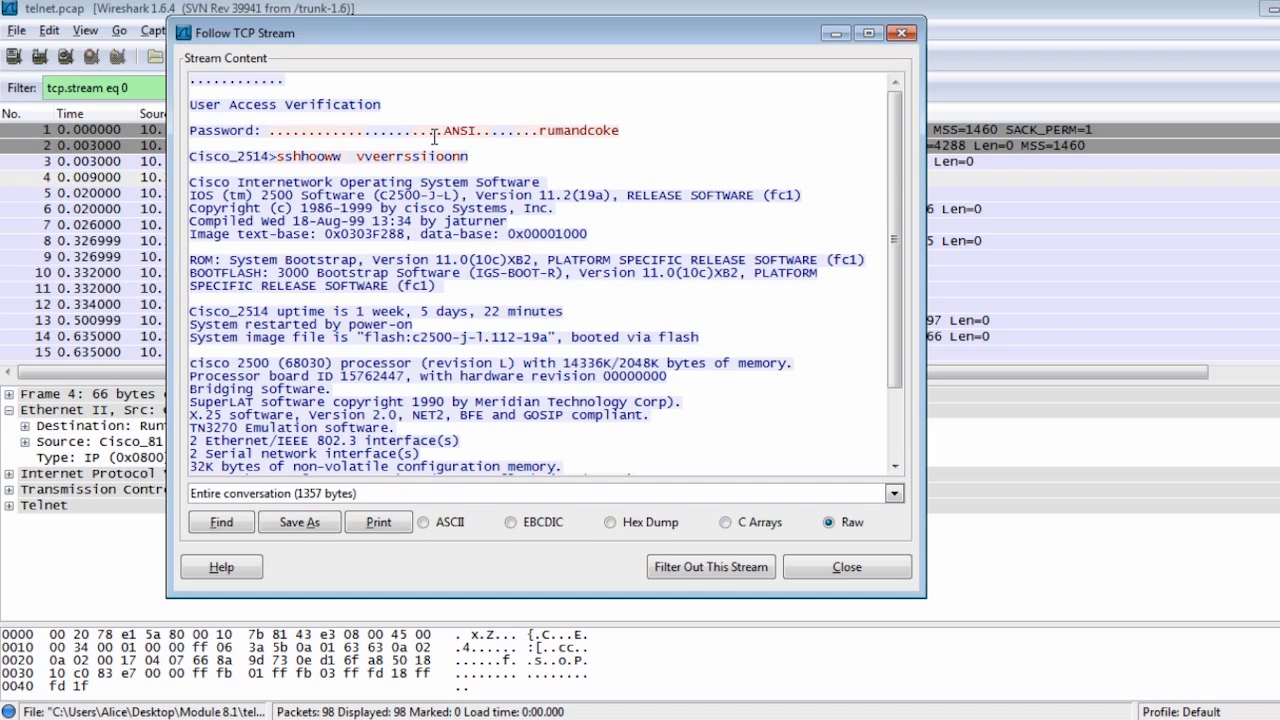
Step: Highlight the echoed show version command and the cleartext password in the stream content, and read through the Telnet session
left_click_drag(277, 157, 491, 157)
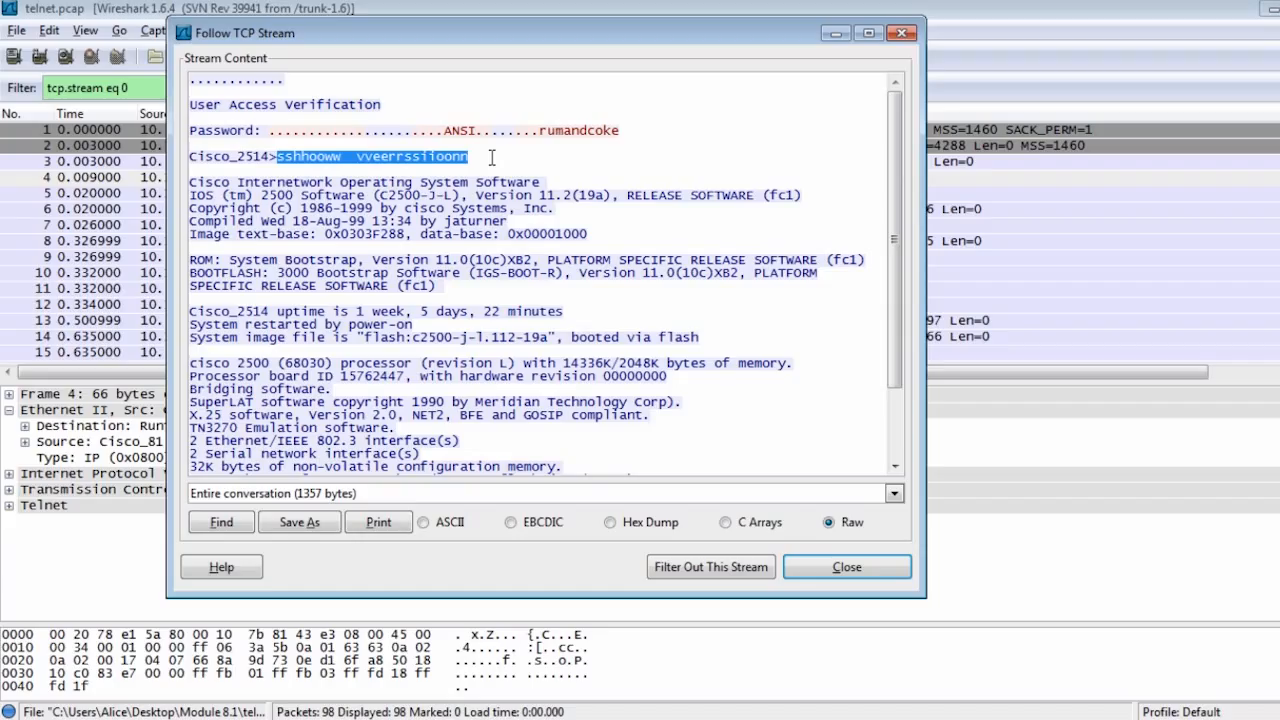
left_click(491, 157)
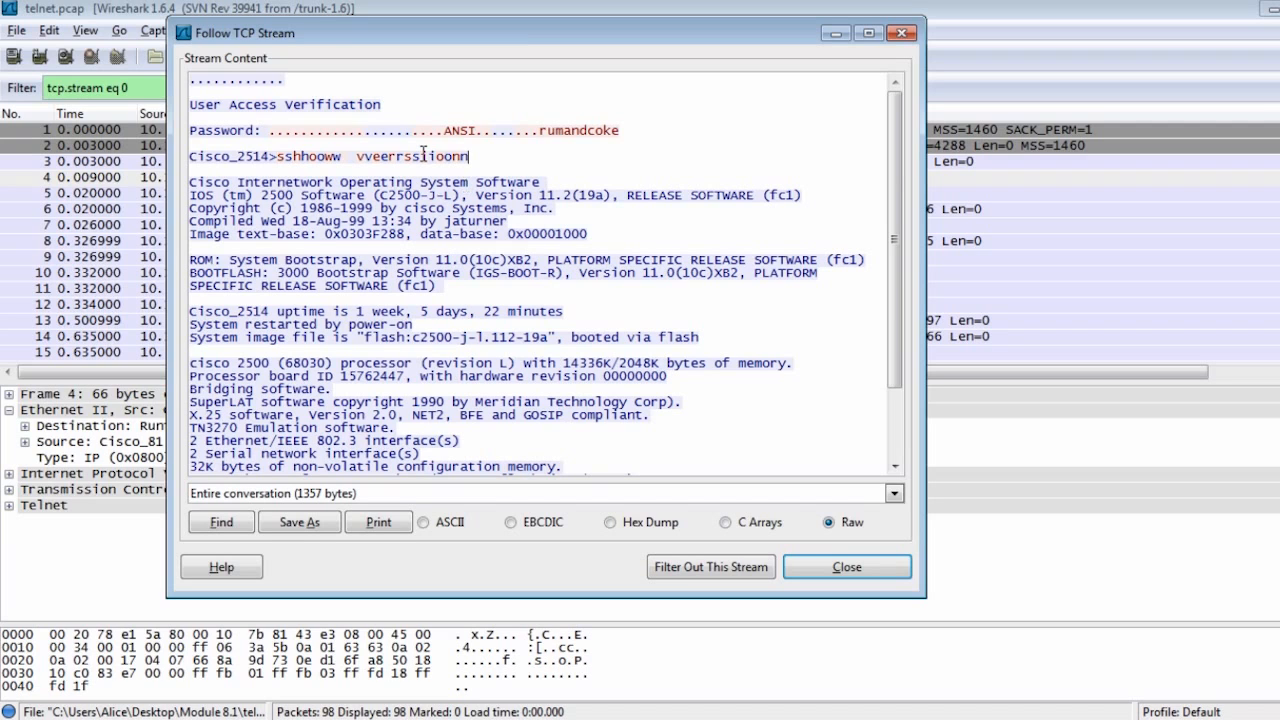
scroll(341, 215, "down", 3)
scroll(556, 297, "up", 3)
left_click_drag(530, 132, 630, 143)
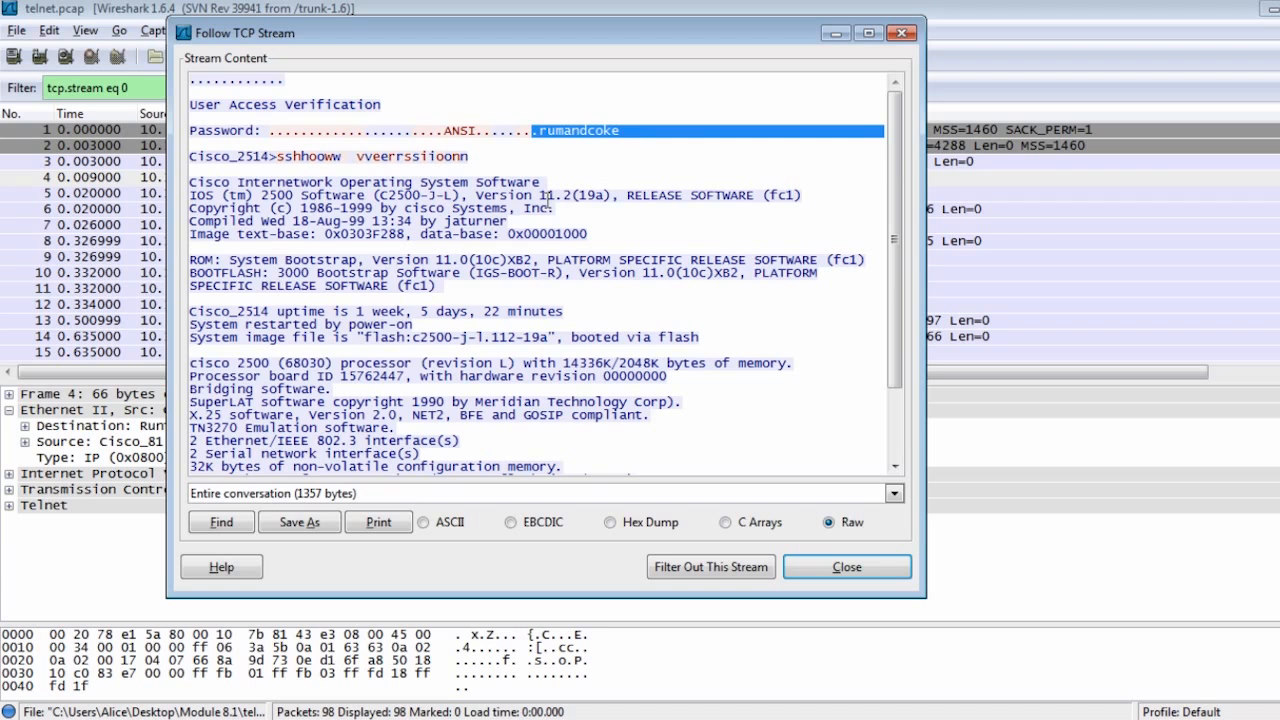
scroll(548, 210, "down", 3)
scroll(504, 250, "up", 3)
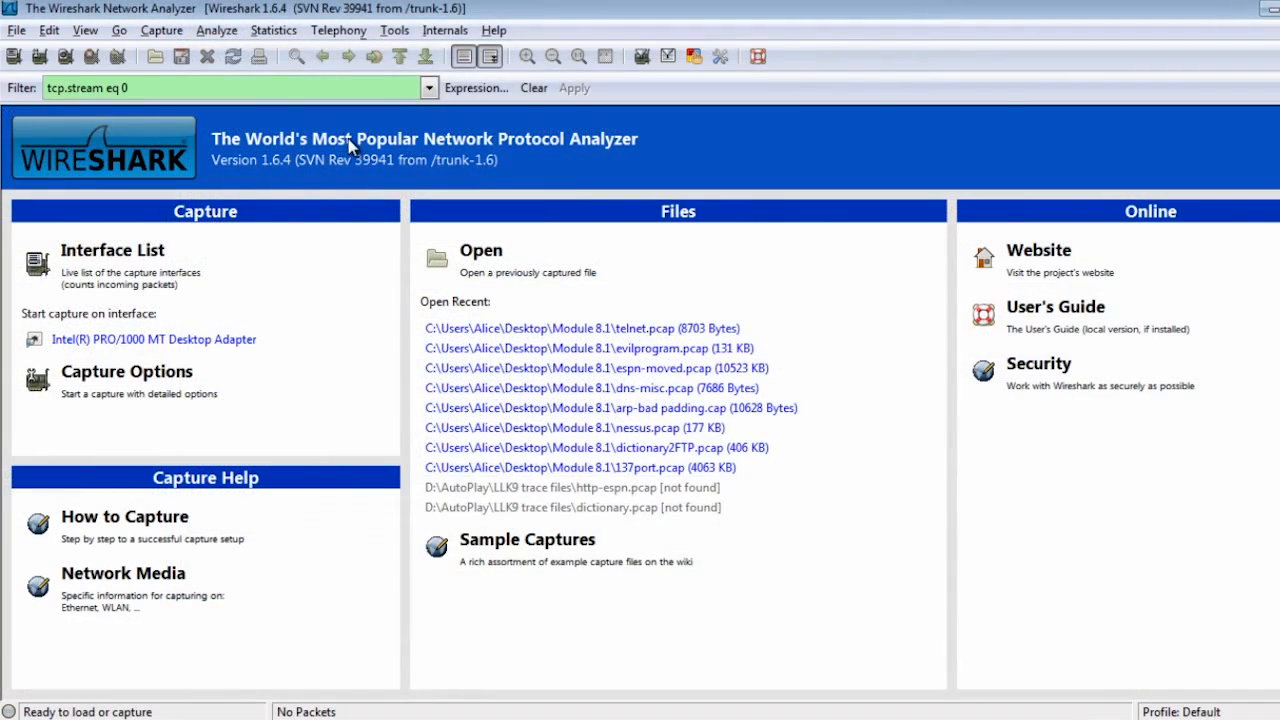
Step: Clear the tcp.stream display filter and open the dictionaryFTP capture file from the Module 8.1 folder
left_click(534, 88)
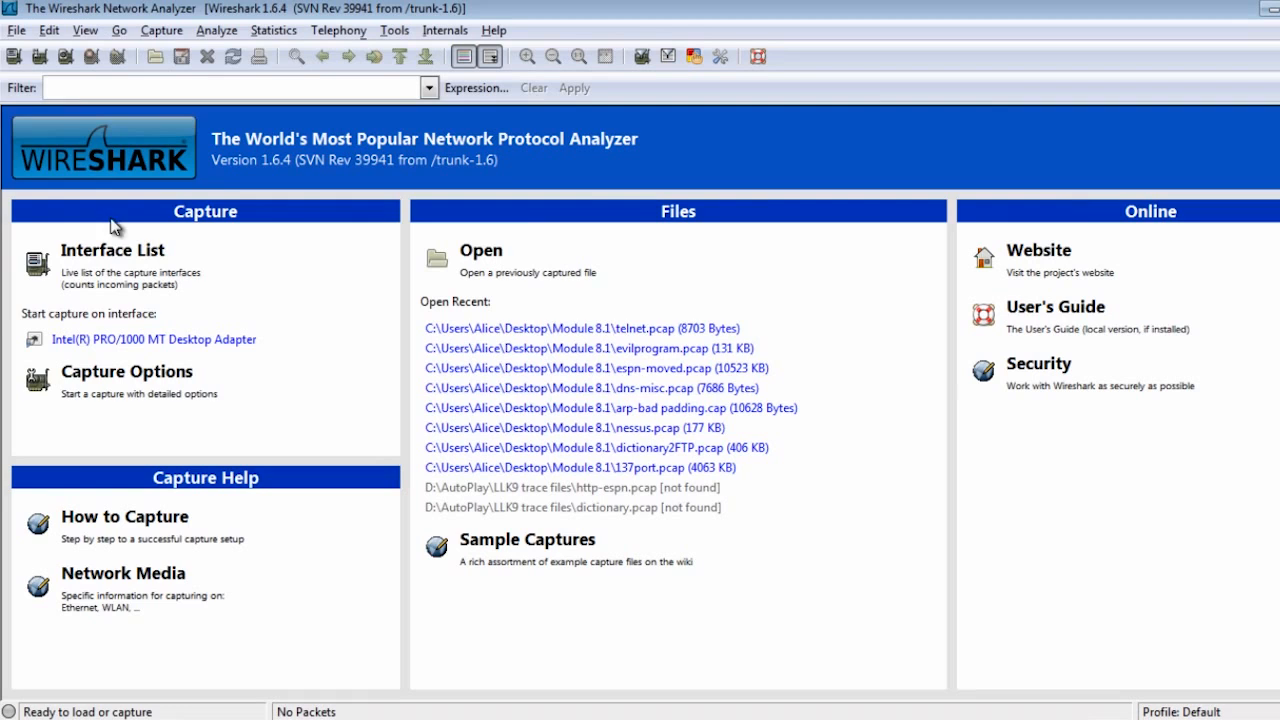
left_click(16, 30)
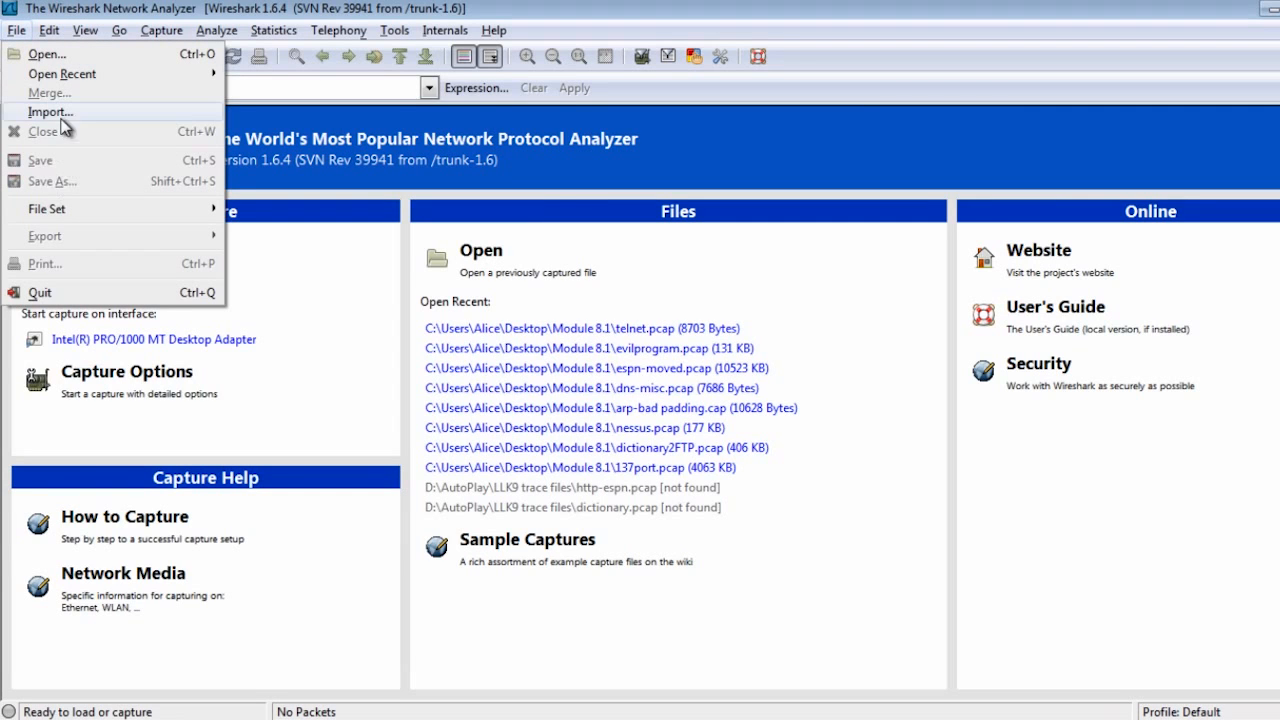
left_click(82, 56)
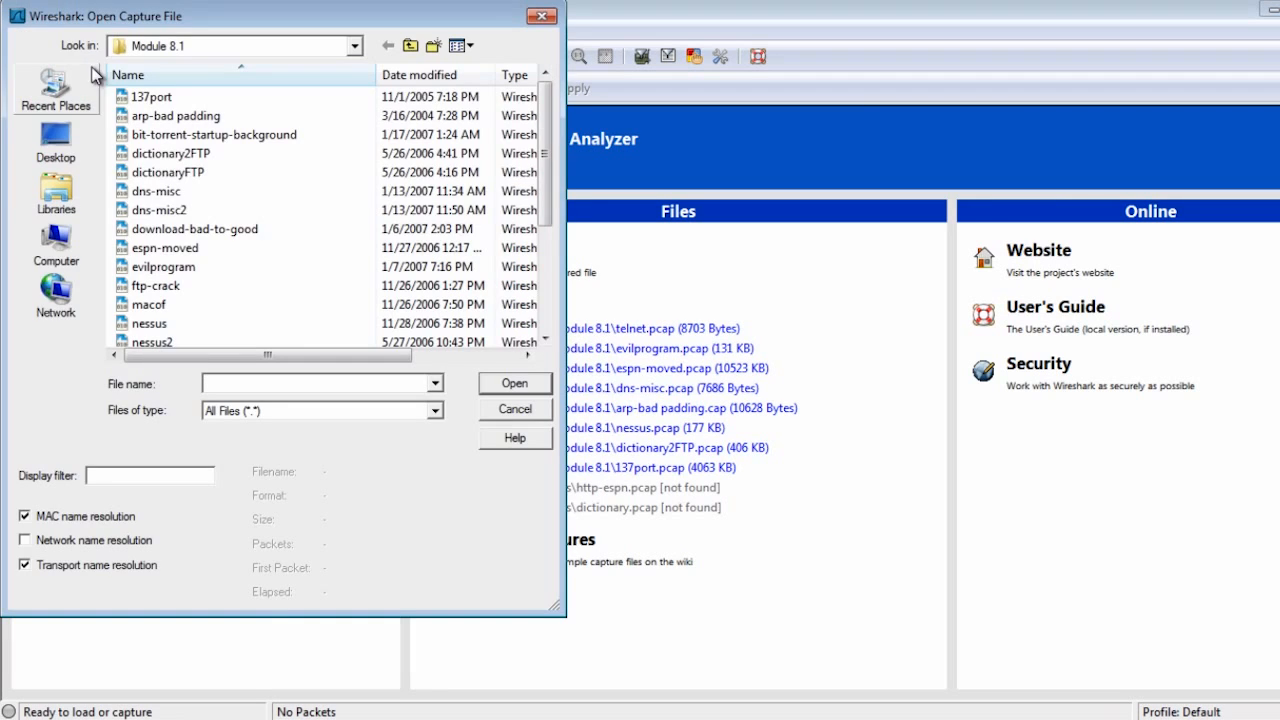
left_click(327, 248)
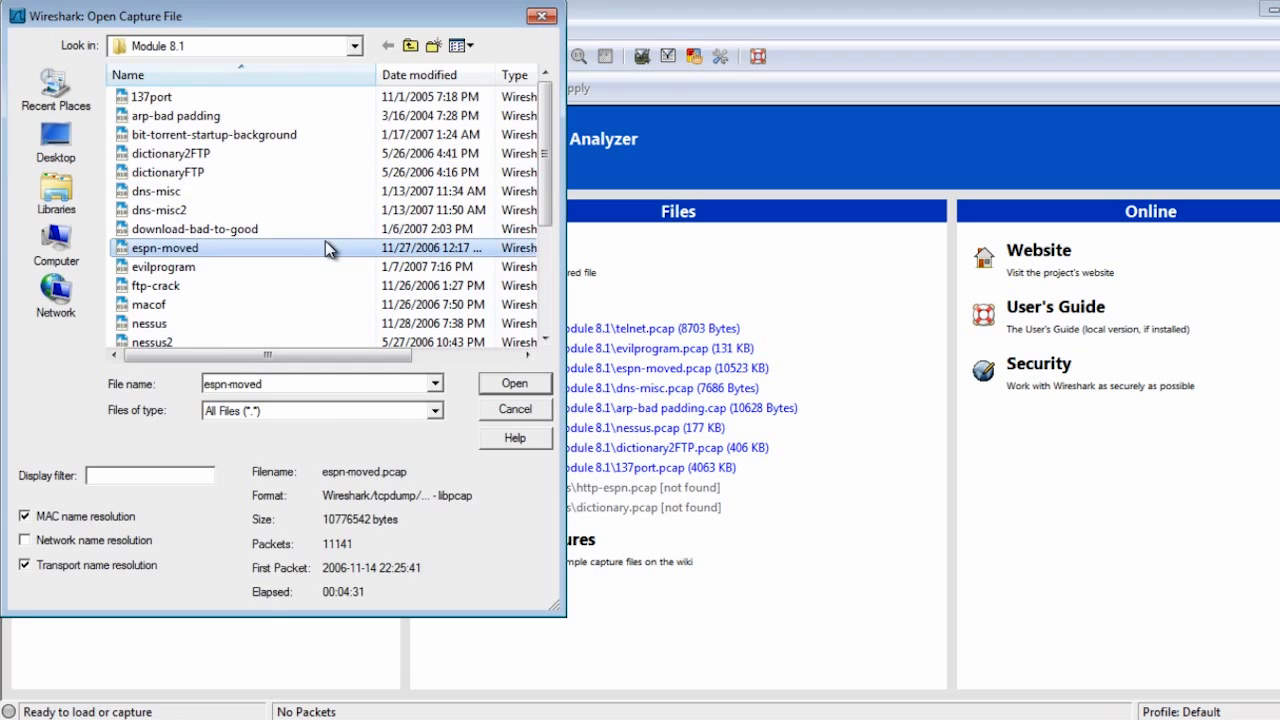
key("d")
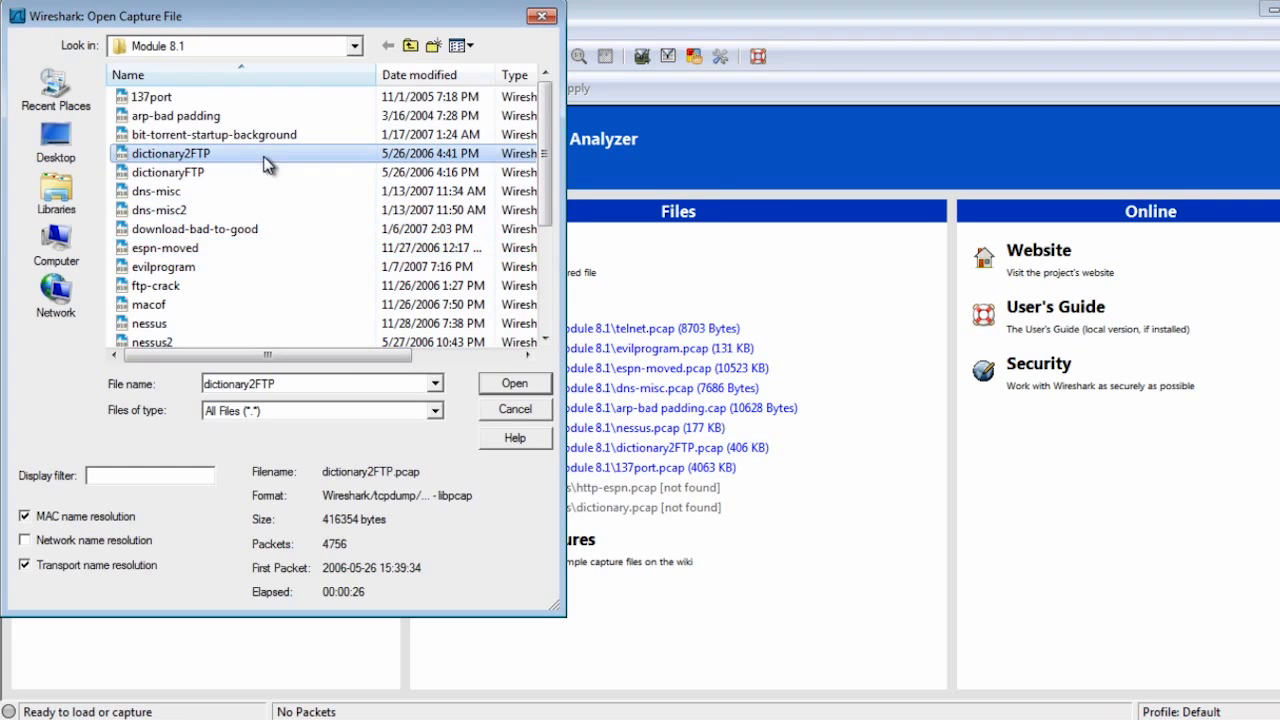
double_click(219, 174)
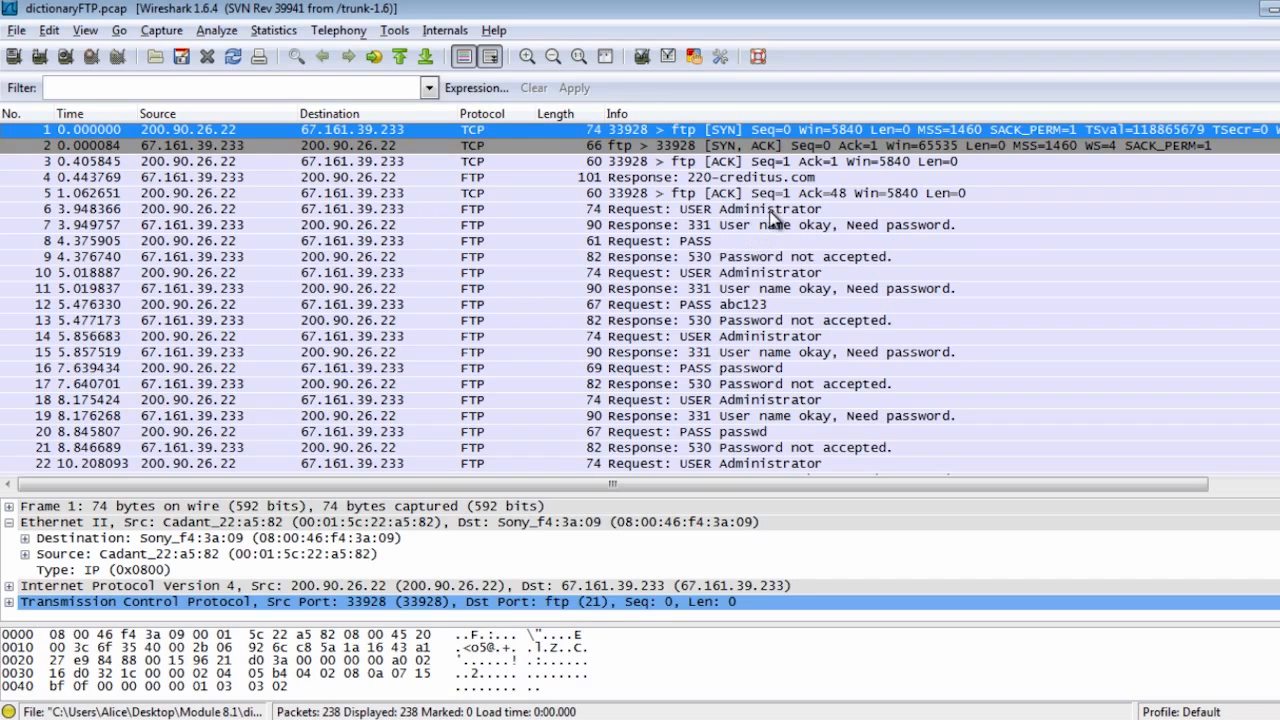
Step: Examine the FTP capture's handshake, the server's greeting, and the first USER and PASS login attempts with their responses, up to packet 12
left_click(553, 148)
left_click(558, 178)
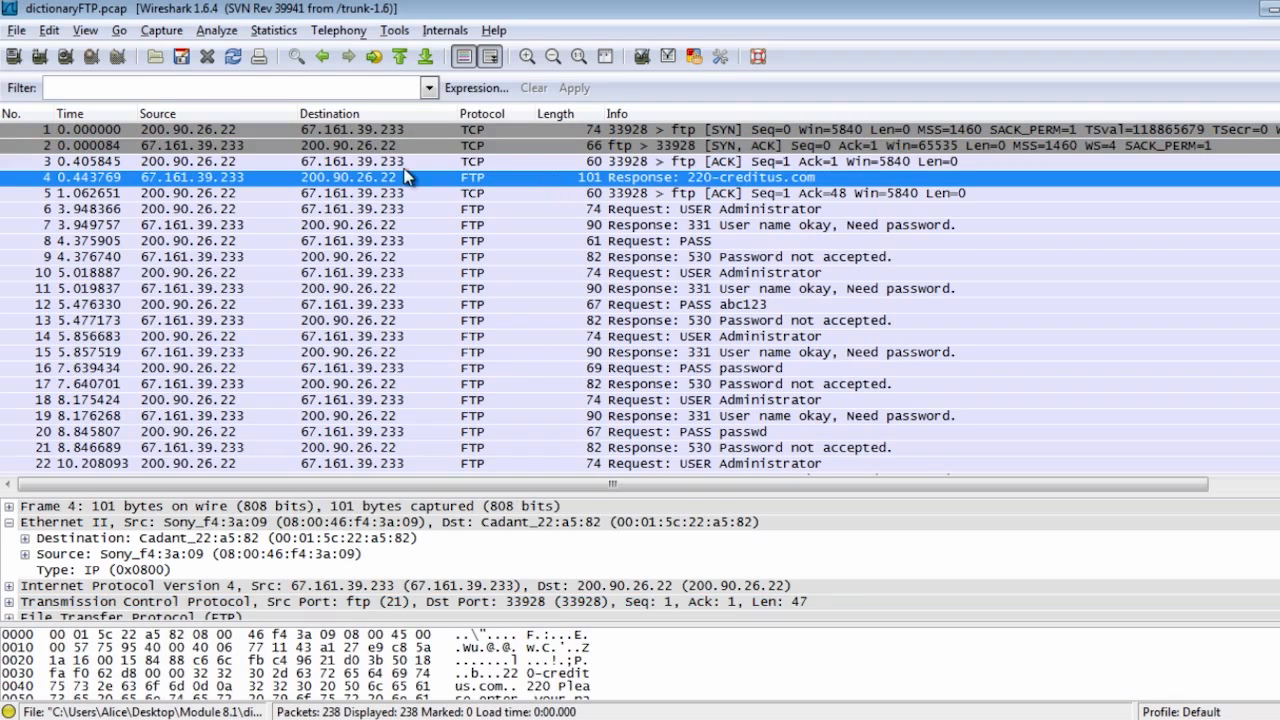
left_click(622, 160)
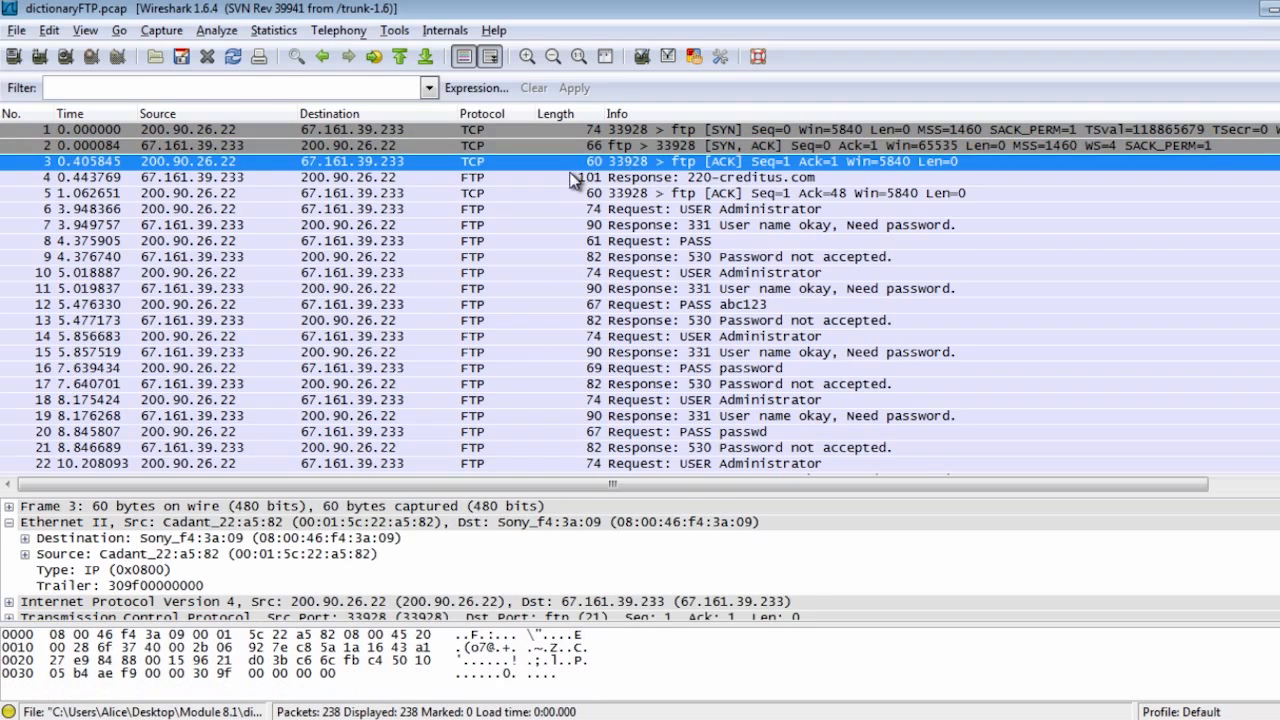
left_click(658, 181)
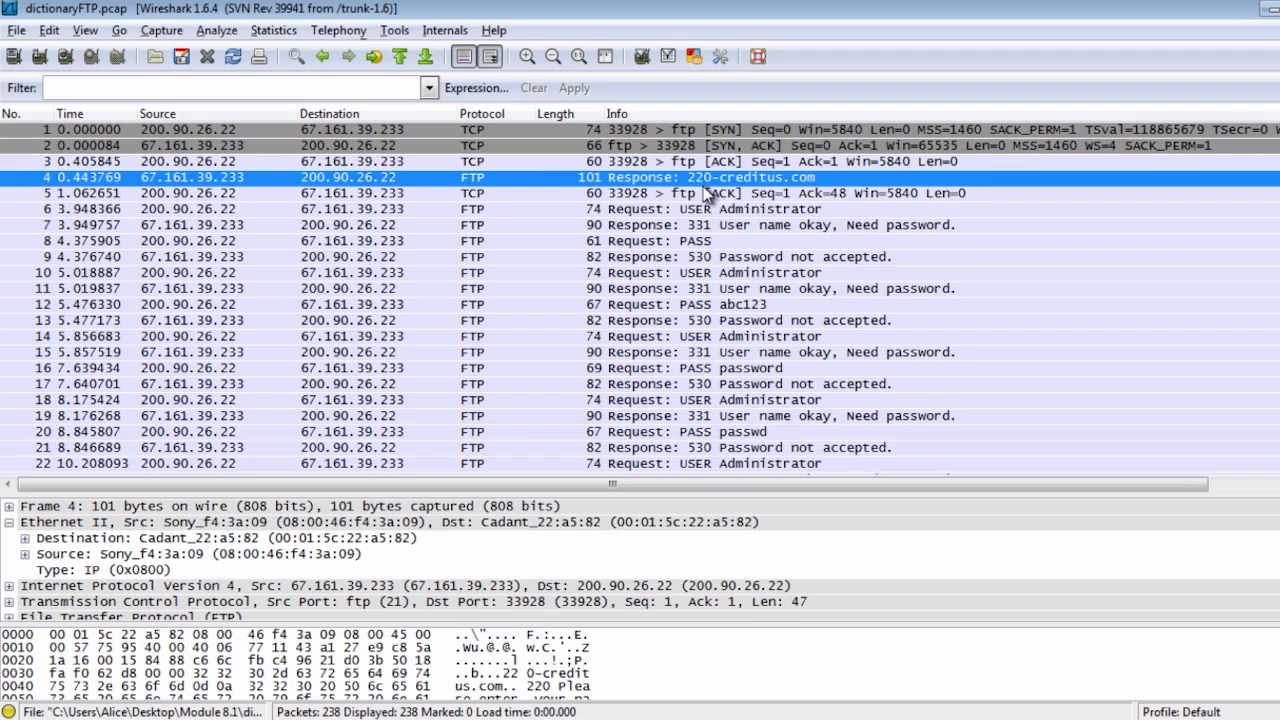
left_click(686, 212)
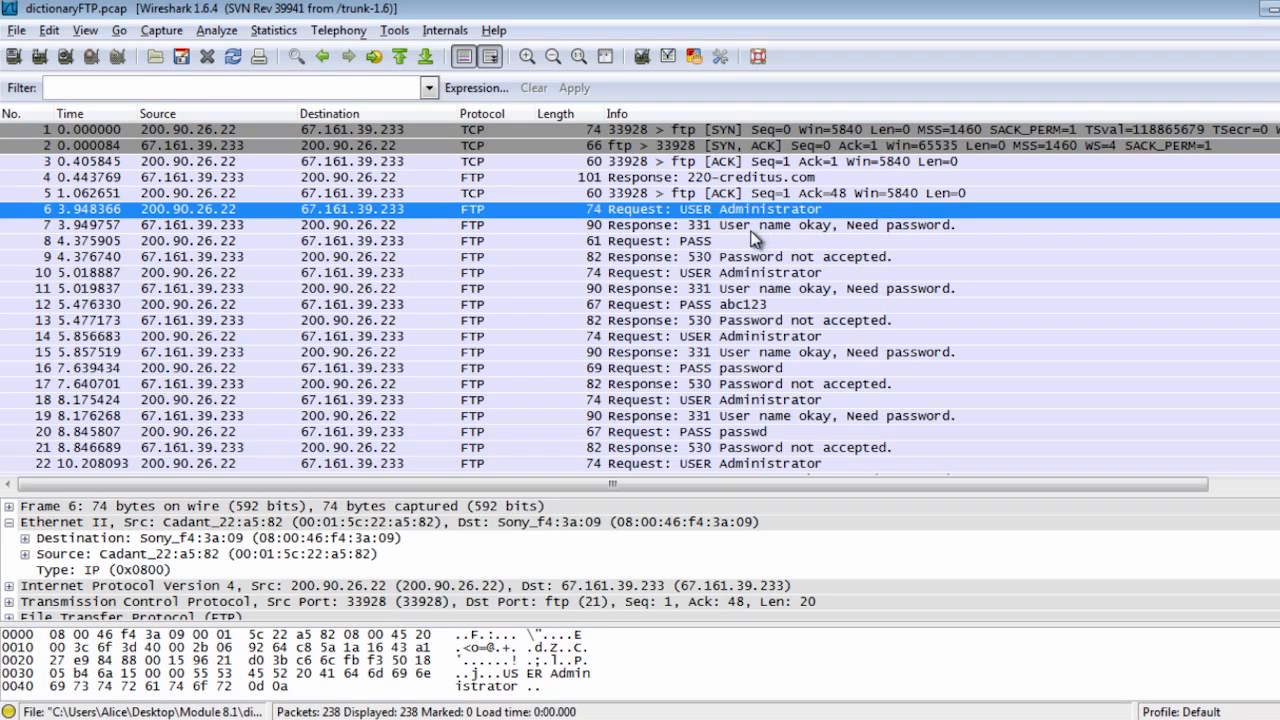
left_click(752, 229)
left_click(692, 242)
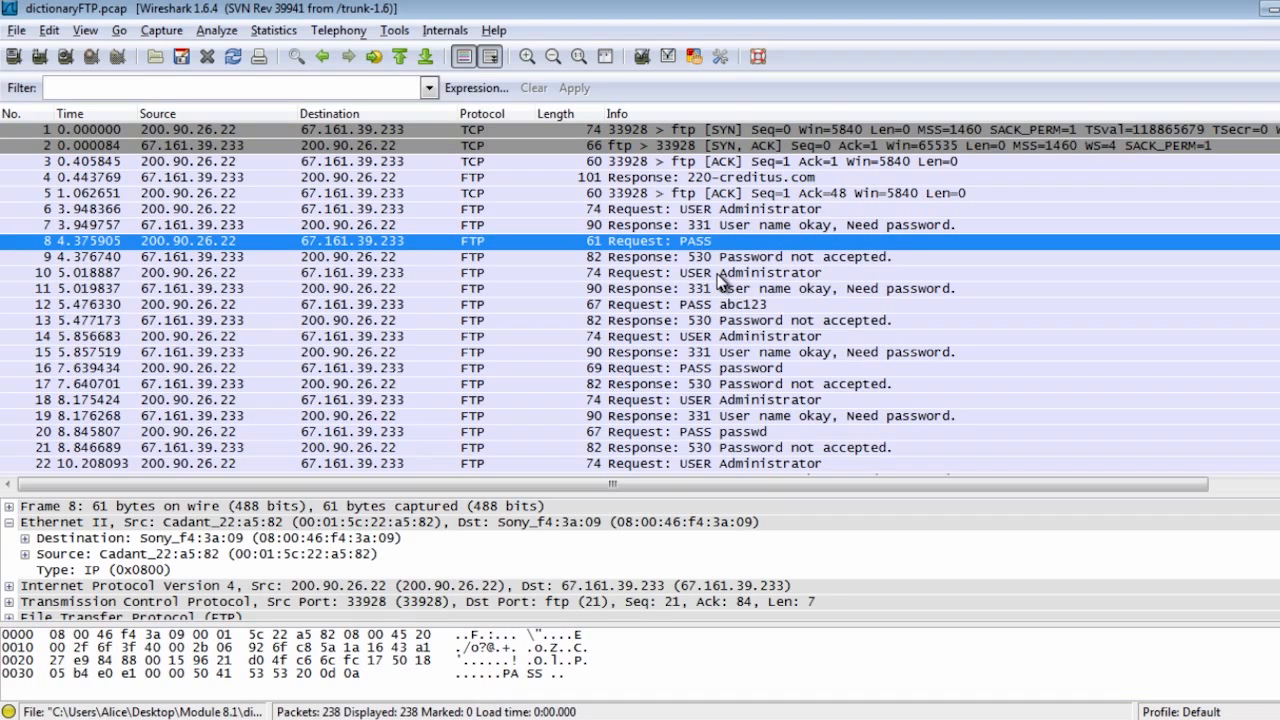
key("Down")
key("Down")
key("Down")
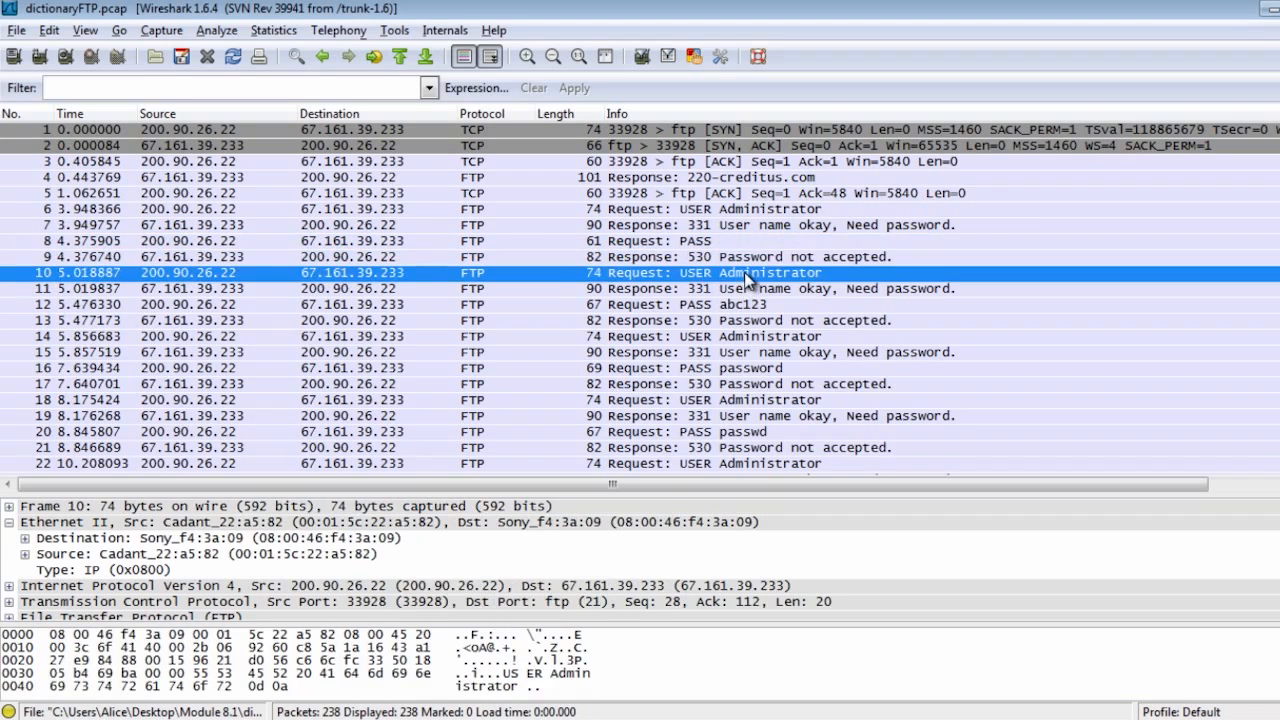
left_click(753, 308)
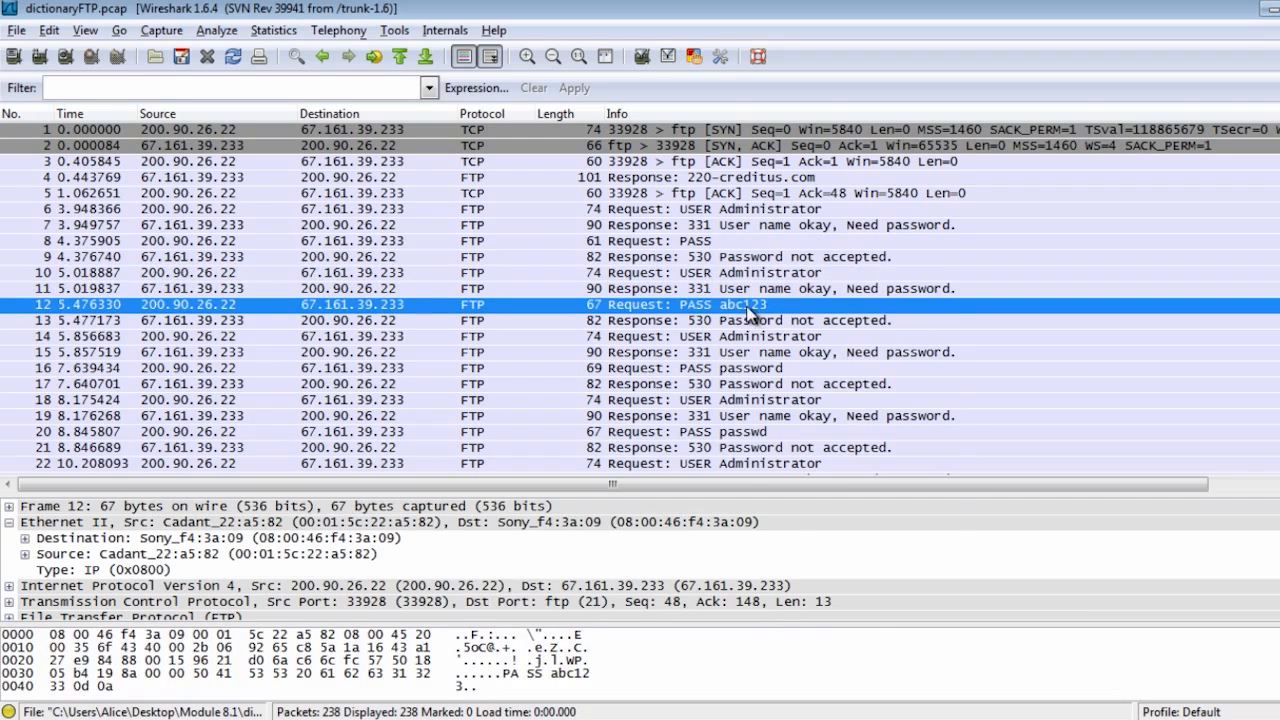
Step: Follow the TCP stream of FTP packet 12 and review the login attempts through to the end of the conversation
right_click(738, 302)
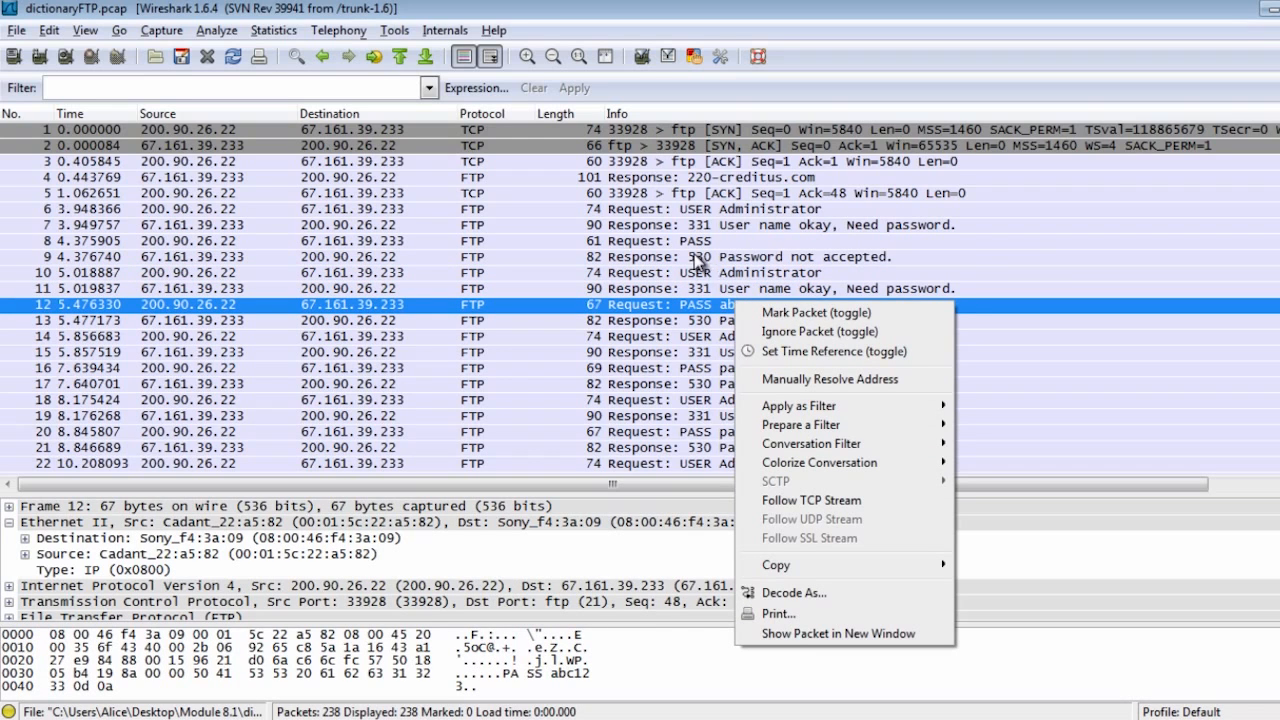
left_click(878, 503)
left_click_drag(797, 221, 838, 567)
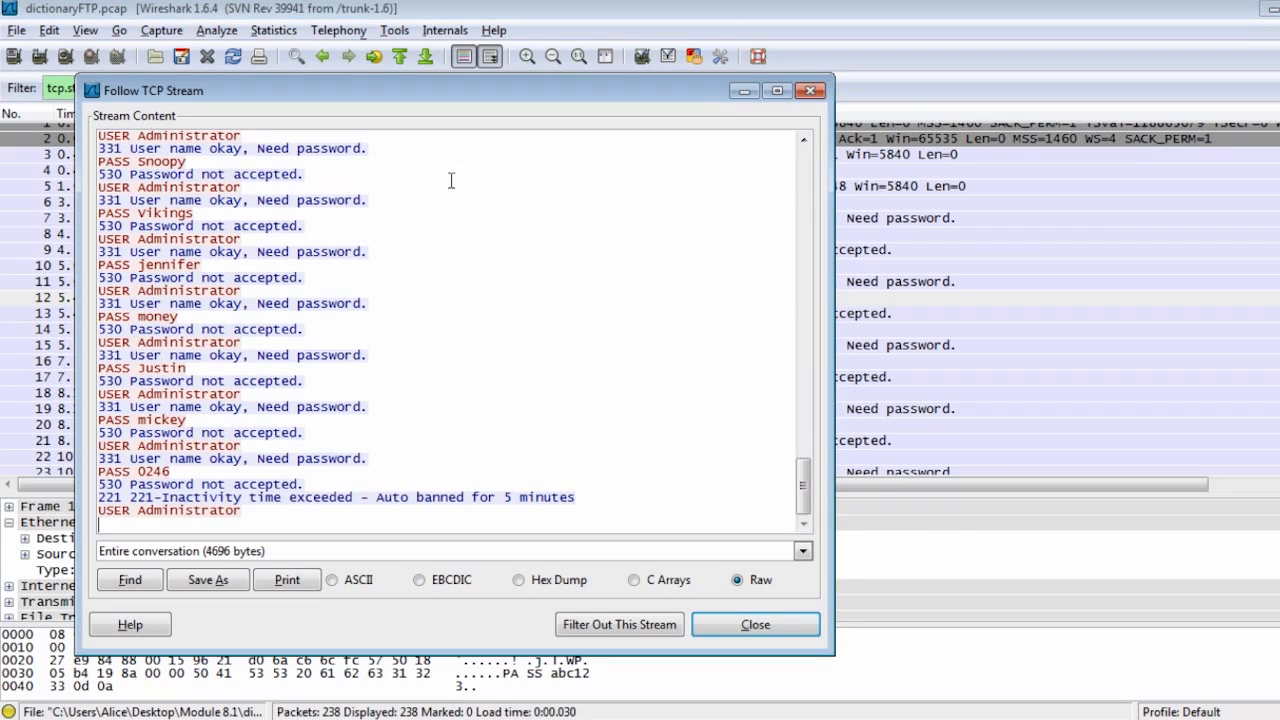
Step: Clear the stream's display filter and create a configuration profile named Sec
left_click(777, 626)
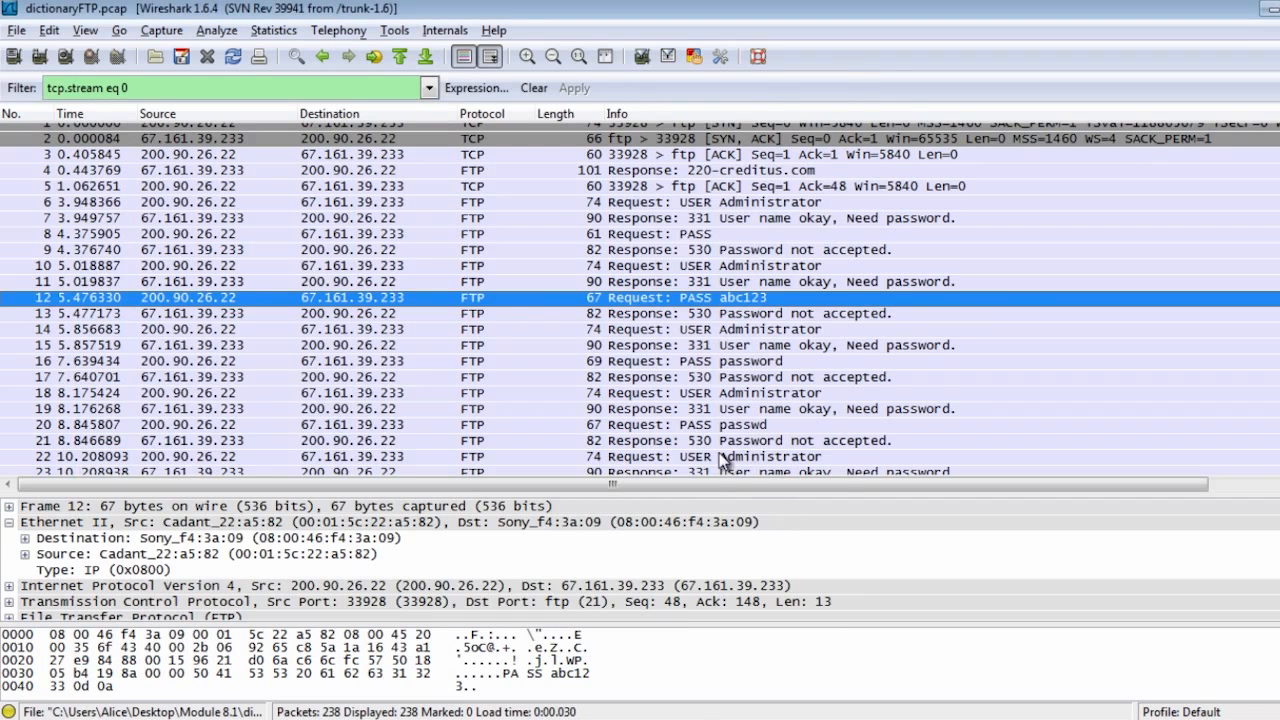
left_click(545, 90)
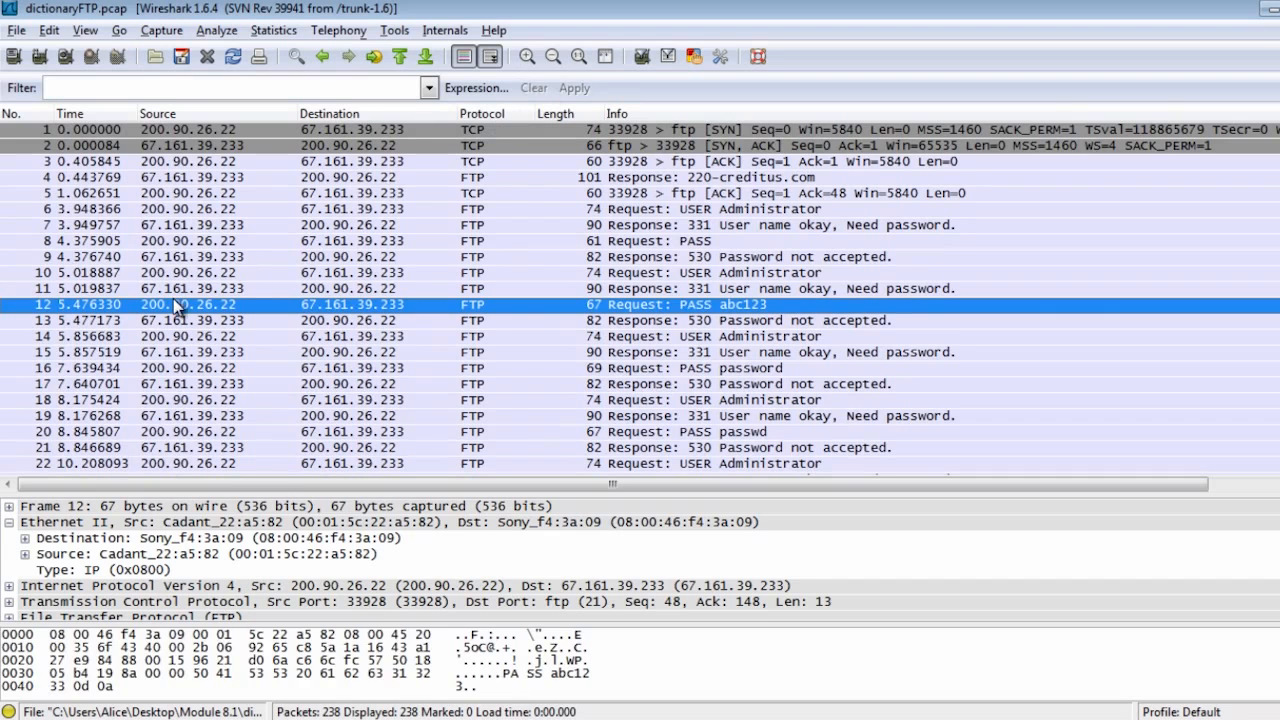
left_click(15, 31)
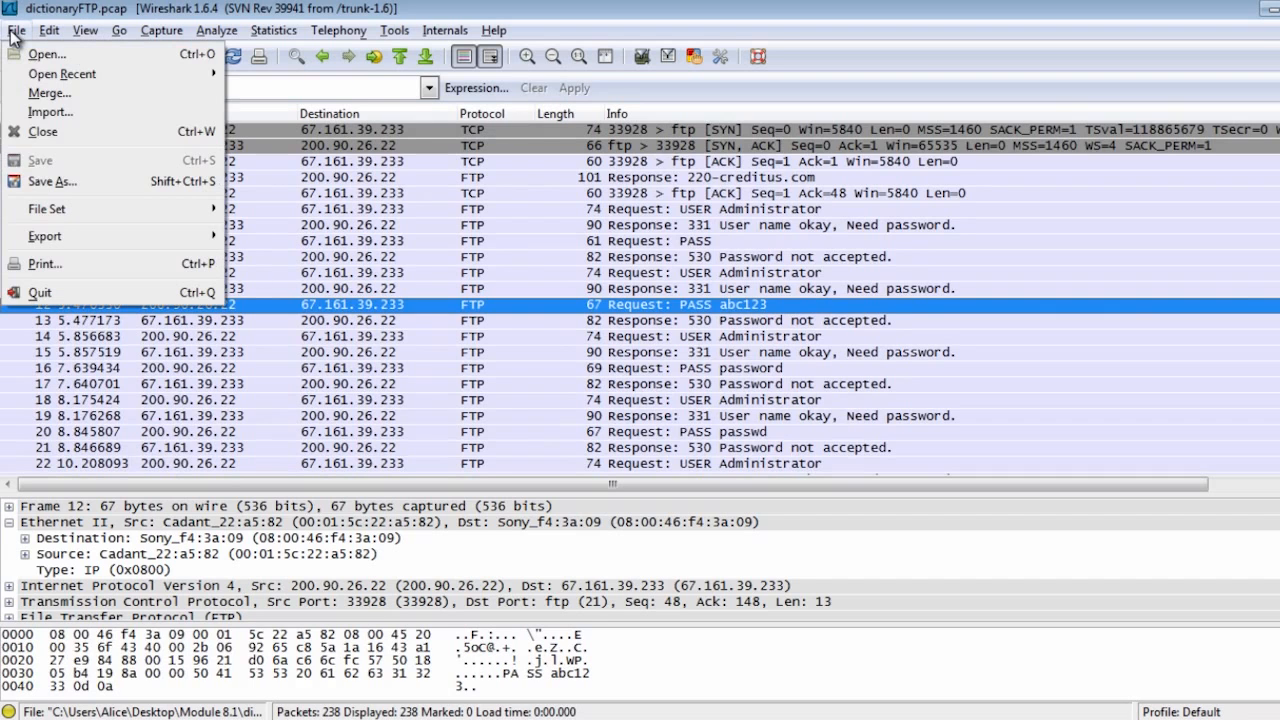
mouse_move(49, 31)
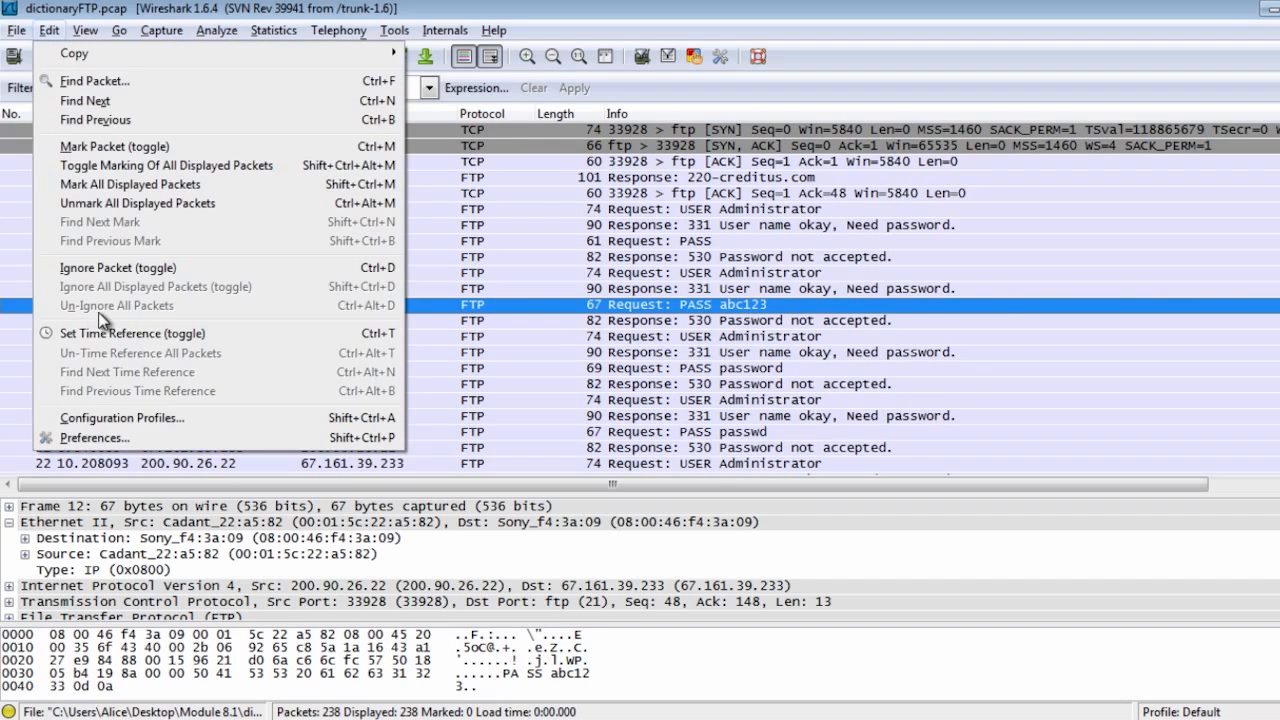
left_click(127, 416)
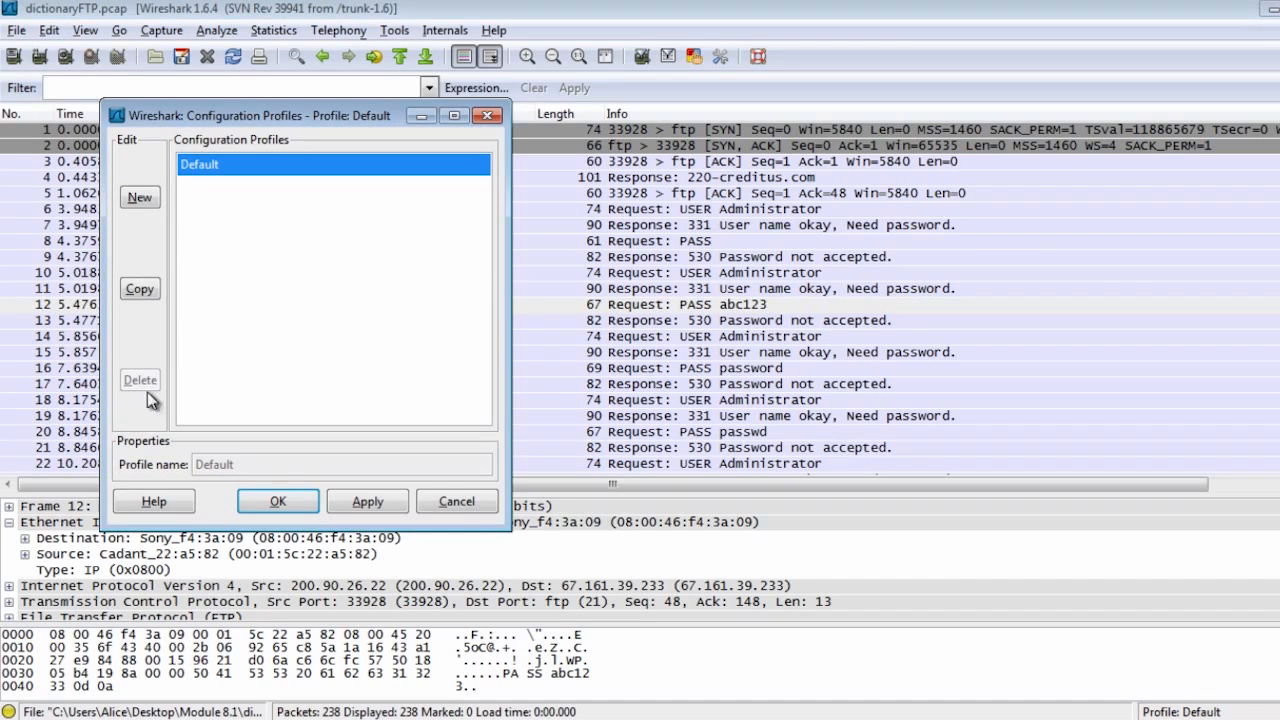
left_click(141, 199)
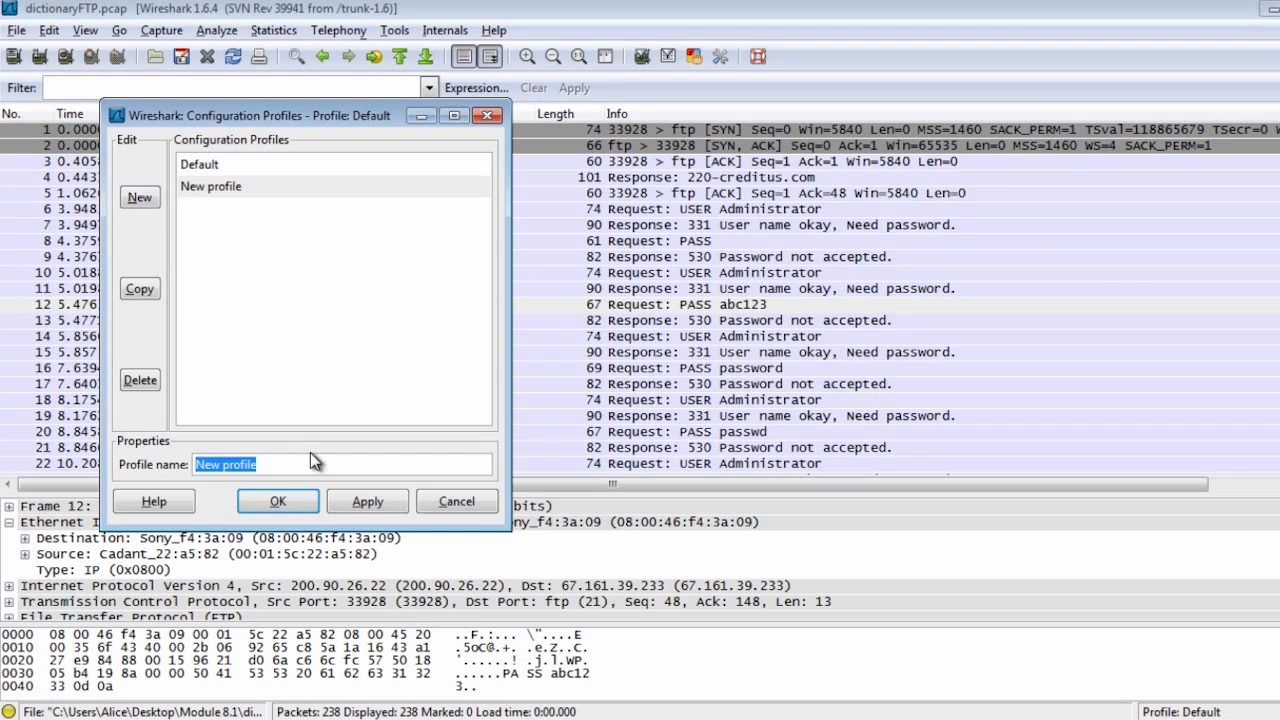
type("Sec")
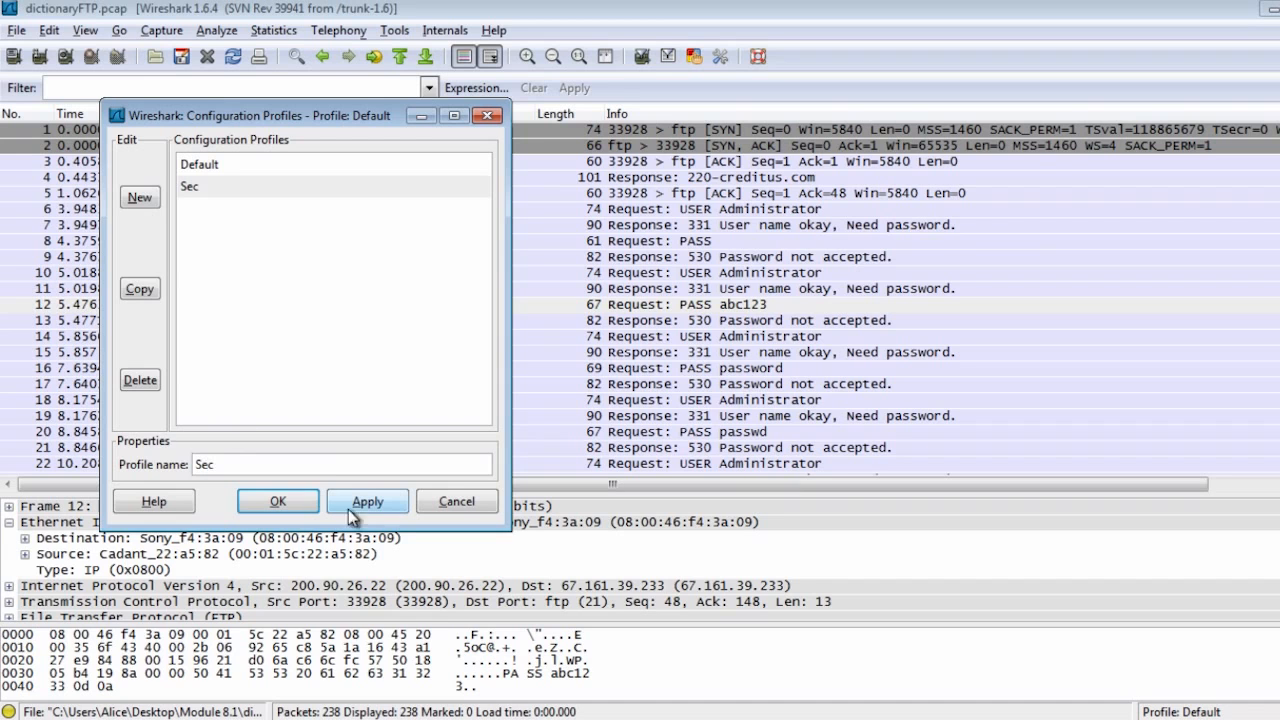
left_click(365, 502)
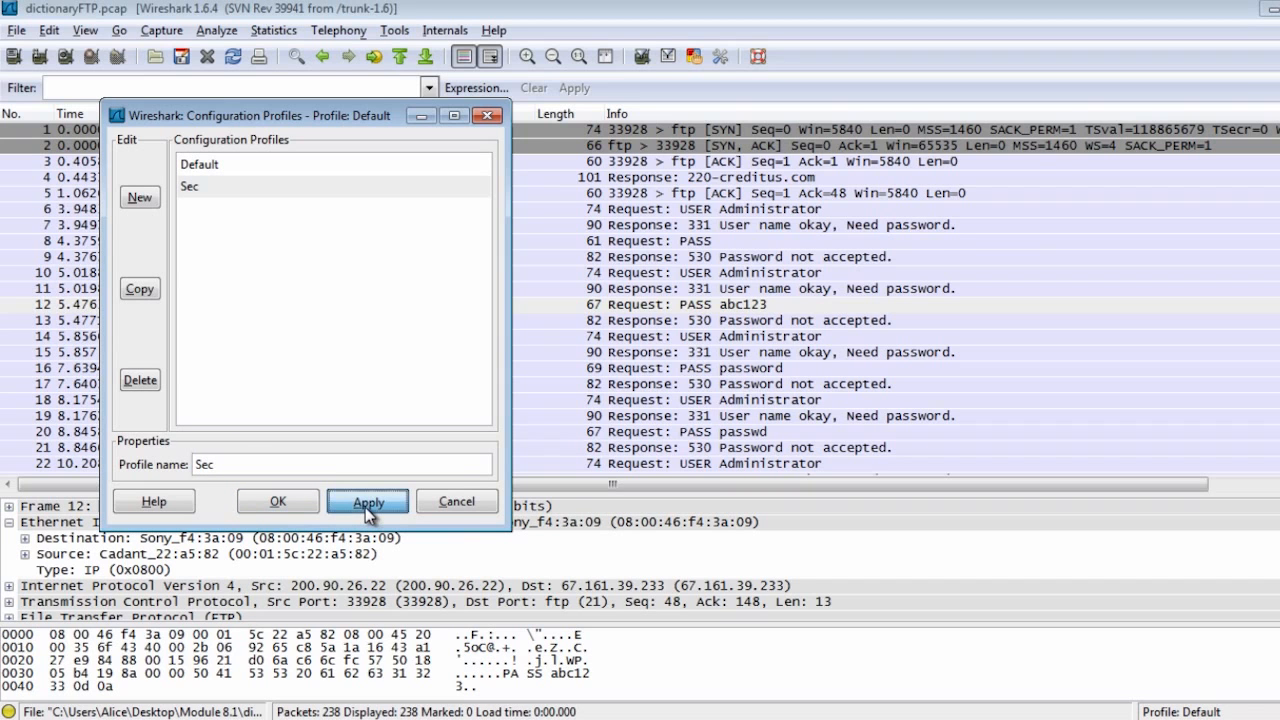
left_click(278, 503)
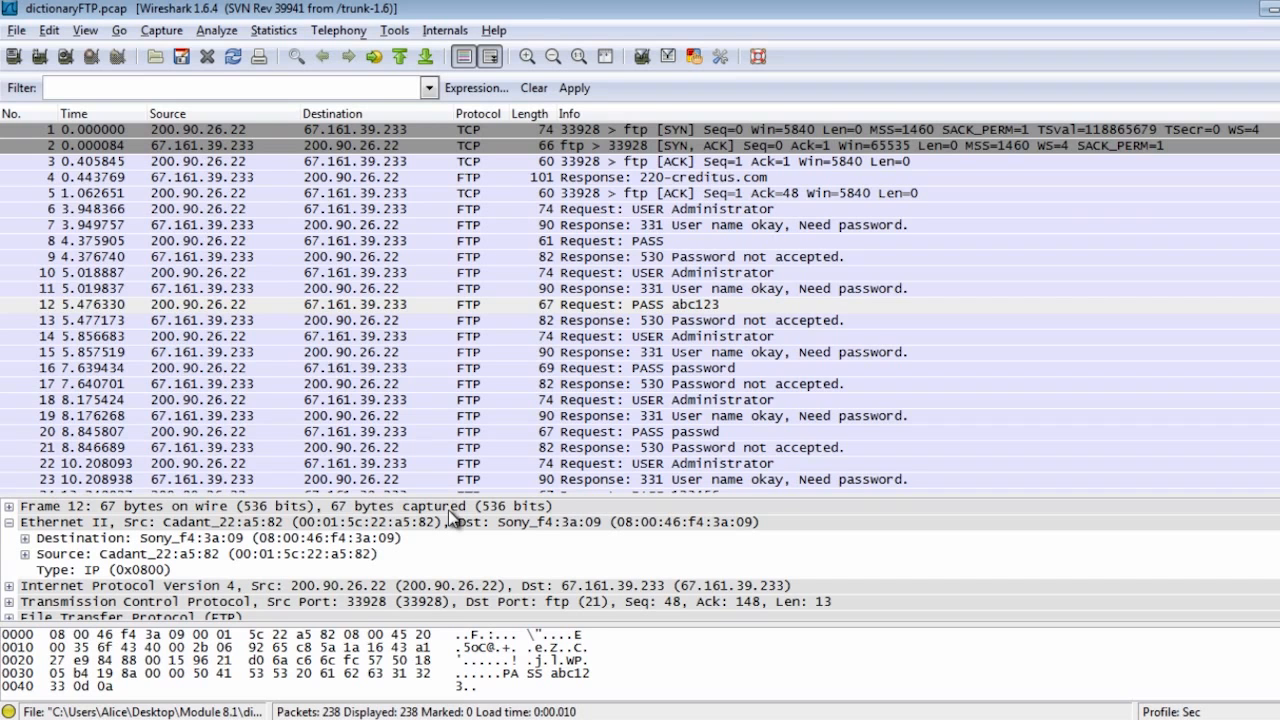
Step: Enlarge the packet details area and expand the File Transfer Protocol section of packet 12 down to its PASS request
left_click_drag(452, 499, 460, 268)
left_click(55, 393)
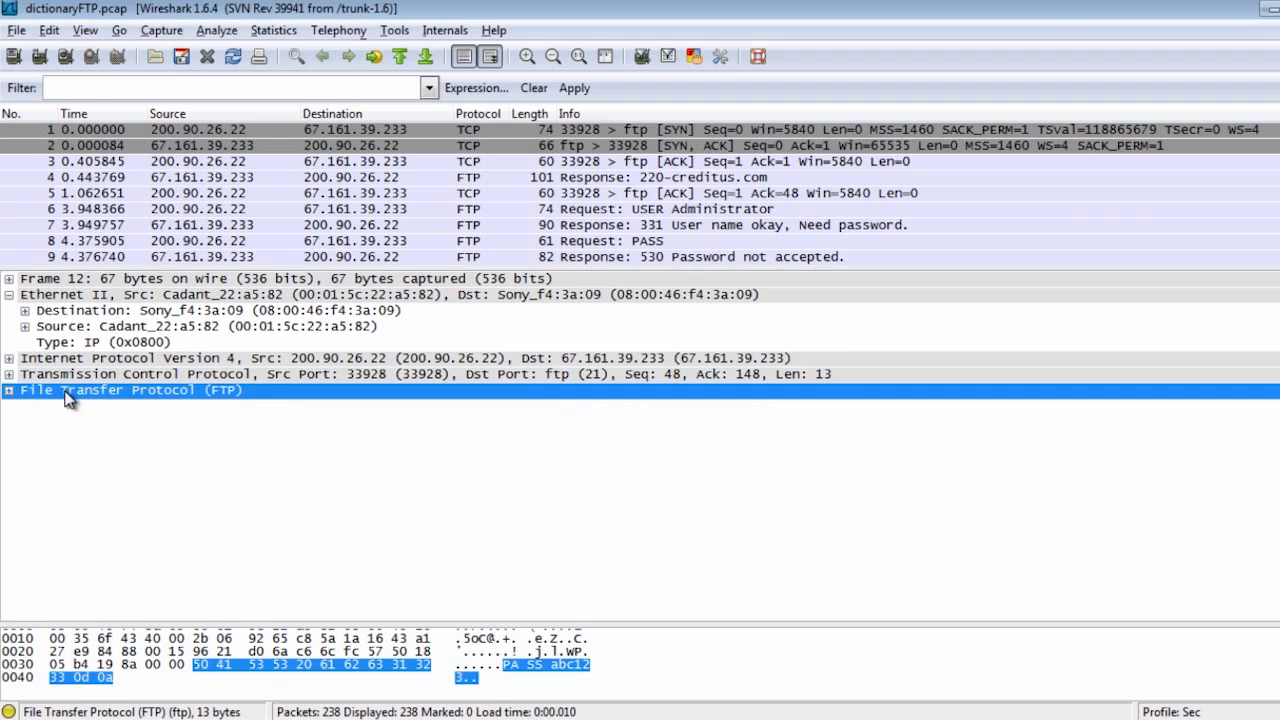
left_click(9, 390)
left_click(64, 408)
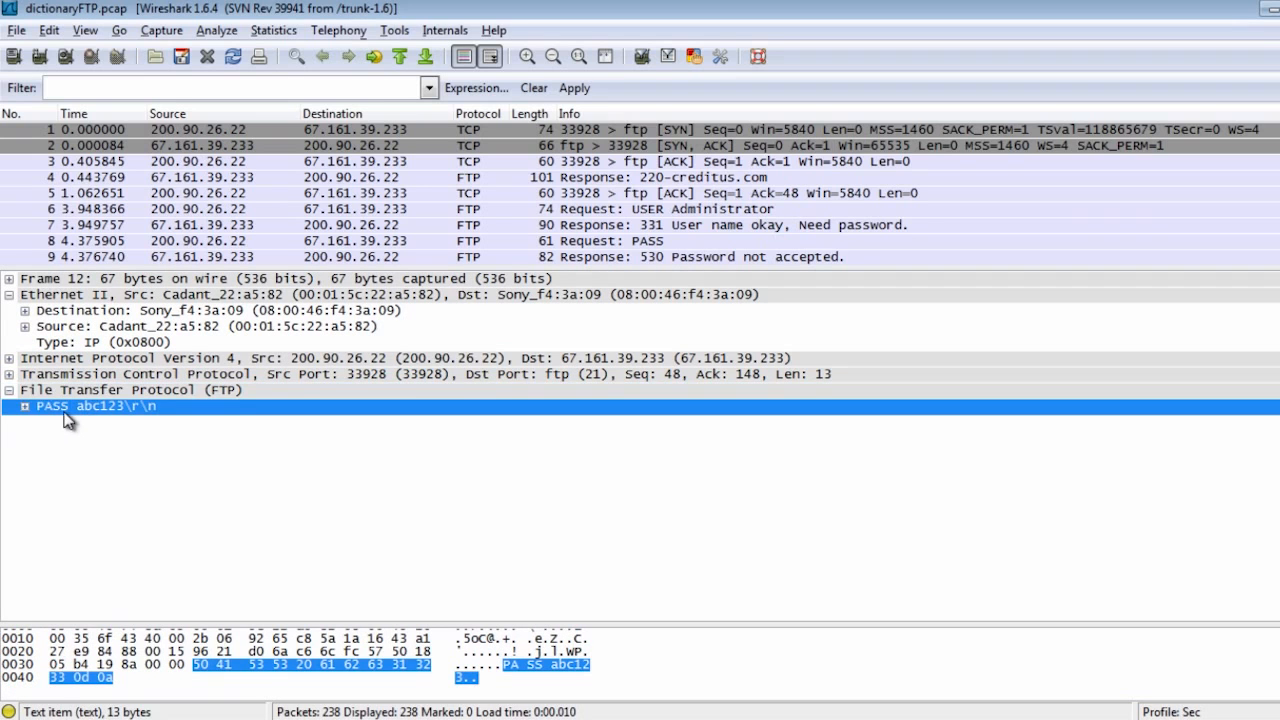
Step: Compare the details of packets 2, 6 and 8, and expand the USER Administrator request in packet 6
left_click(652, 152)
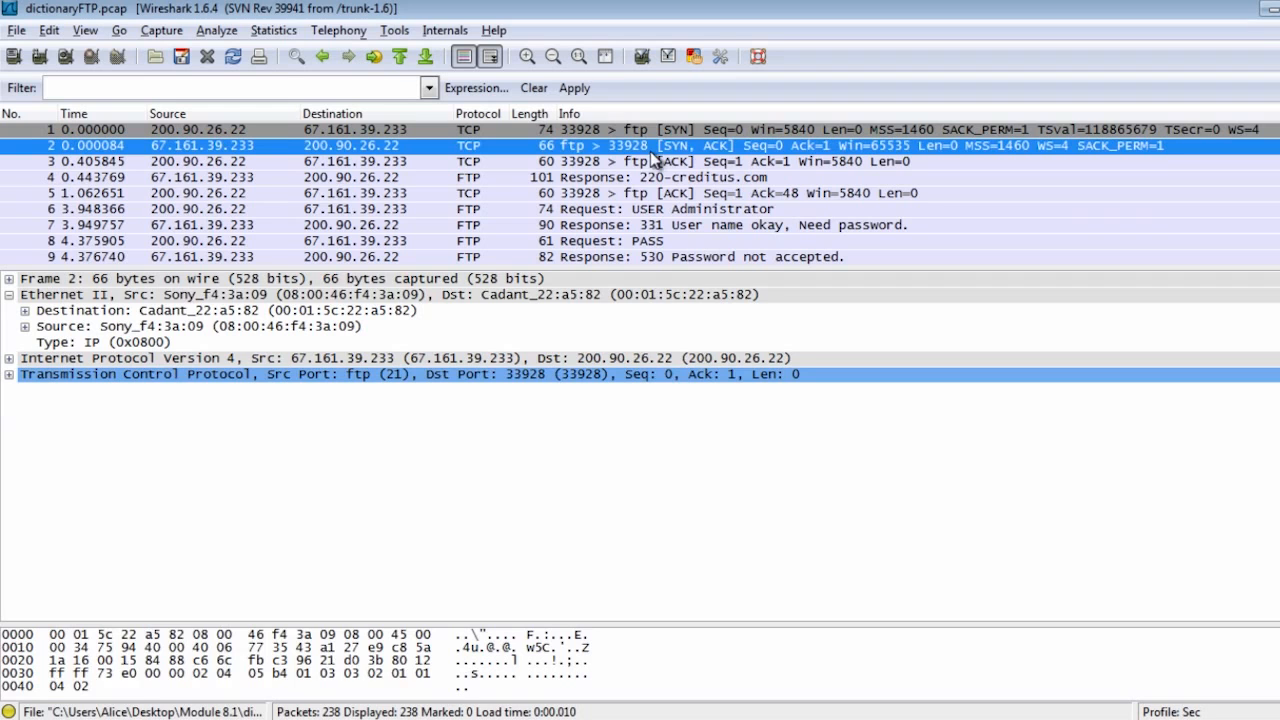
left_click(738, 210)
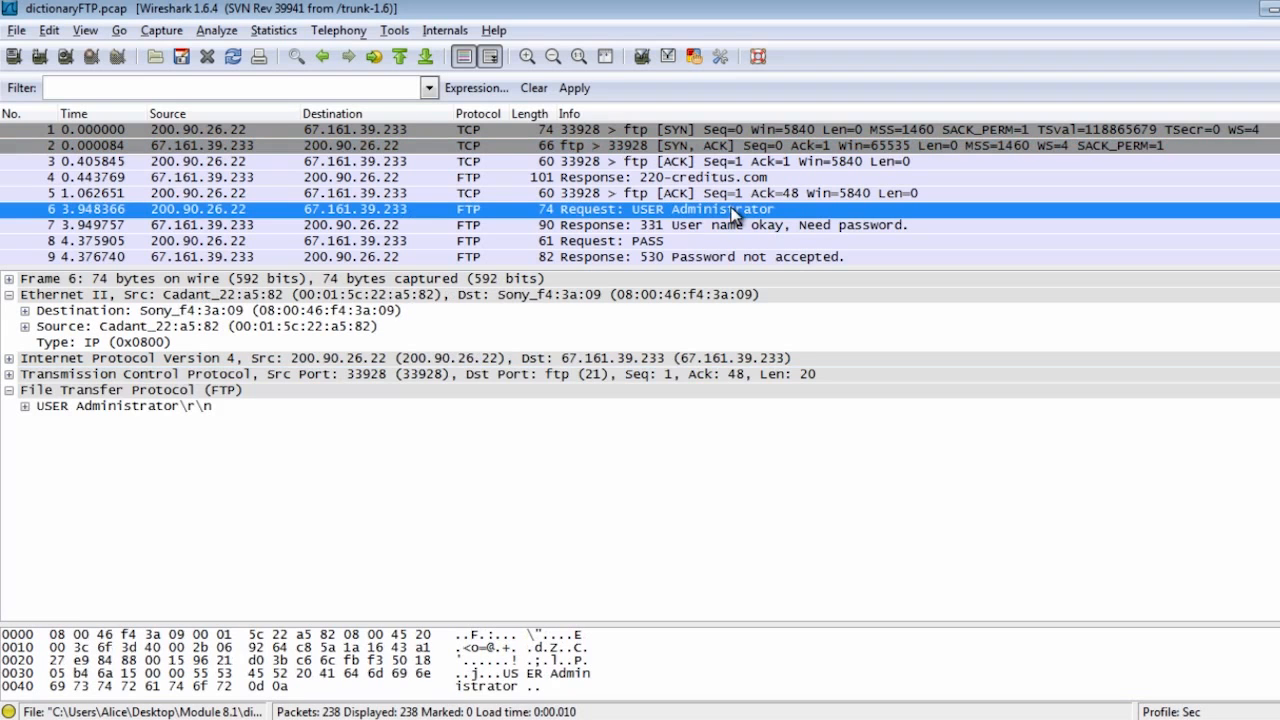
left_click(636, 245)
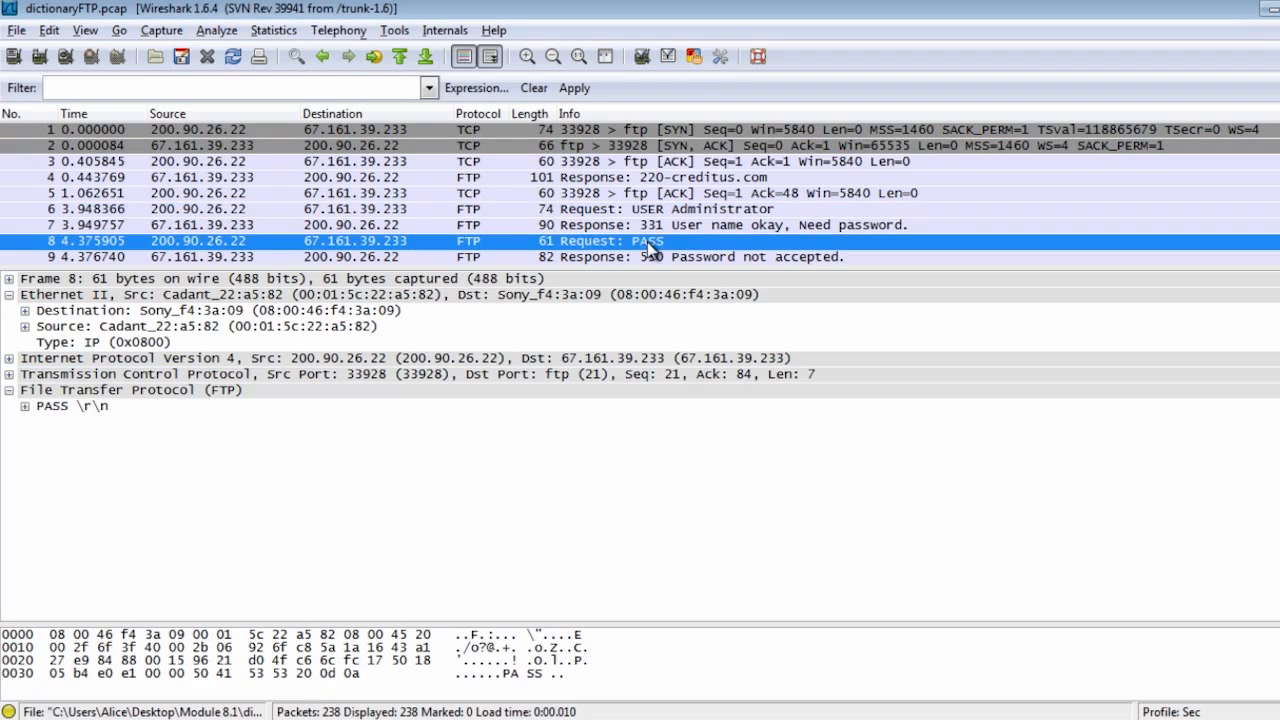
left_click(696, 210)
left_click(124, 407)
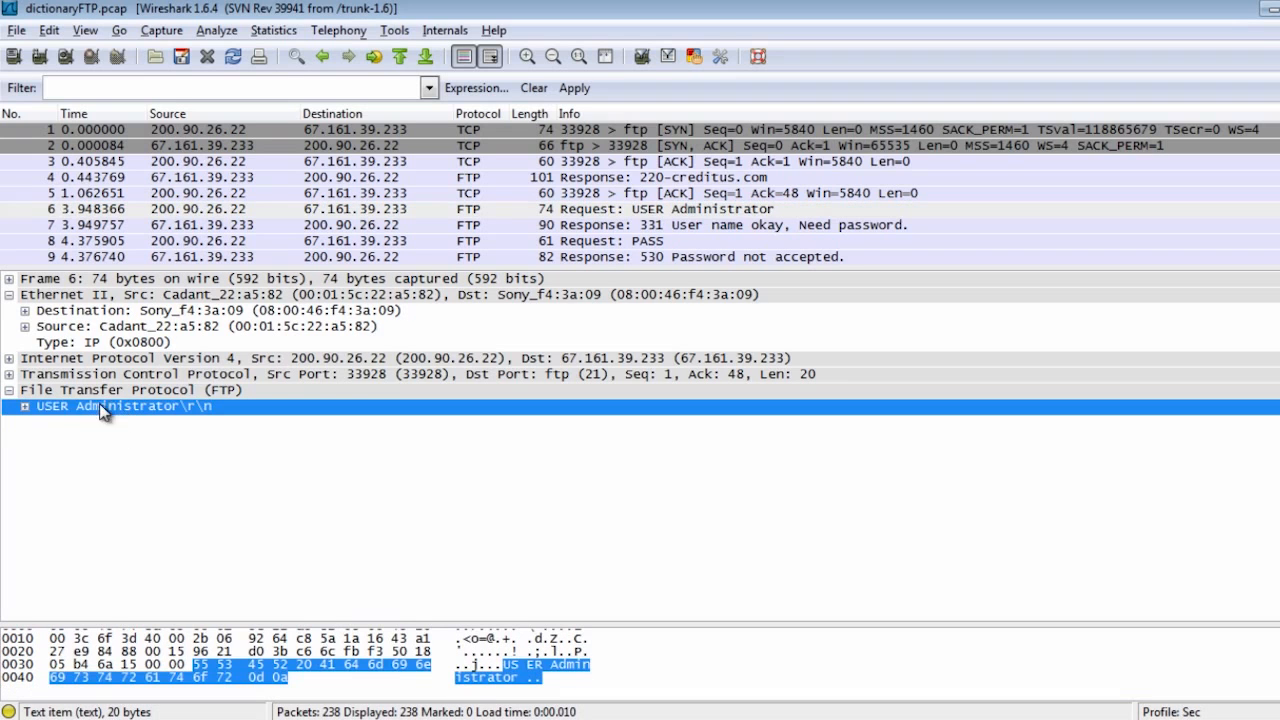
left_click(25, 408)
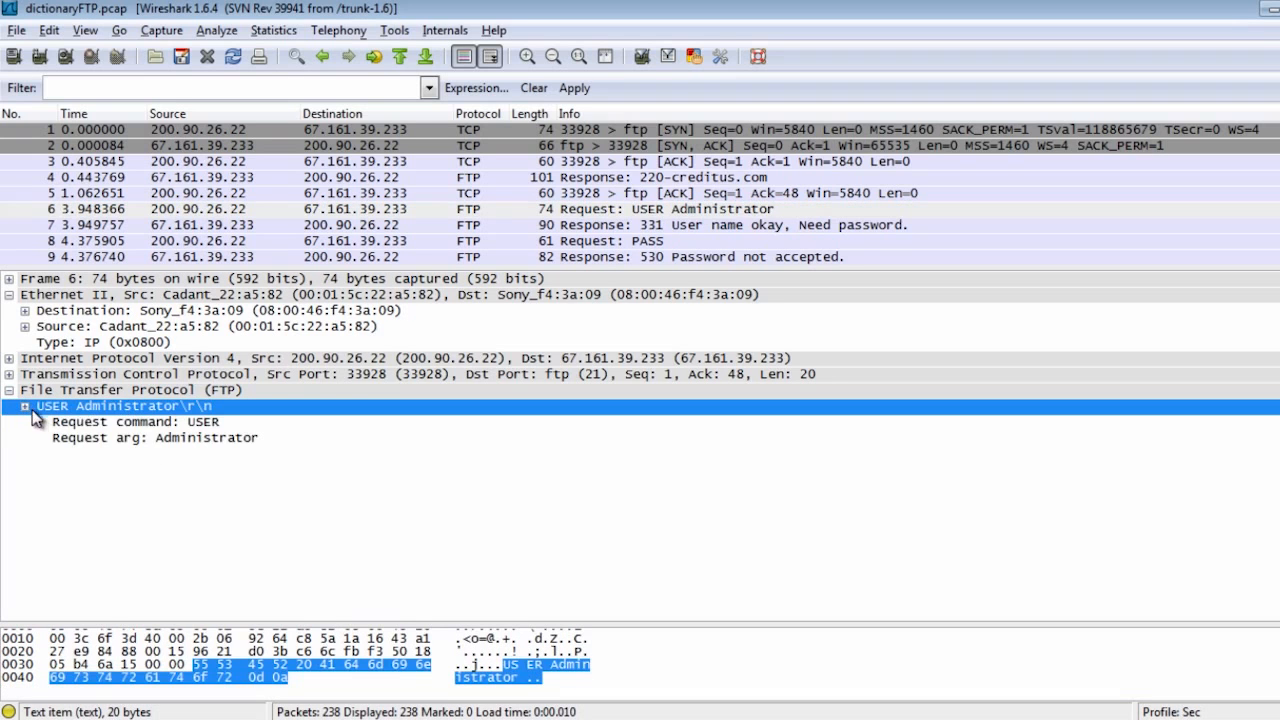
Step: Try preparing a display filter from the Request command field of packet 6
right_click(166, 426)
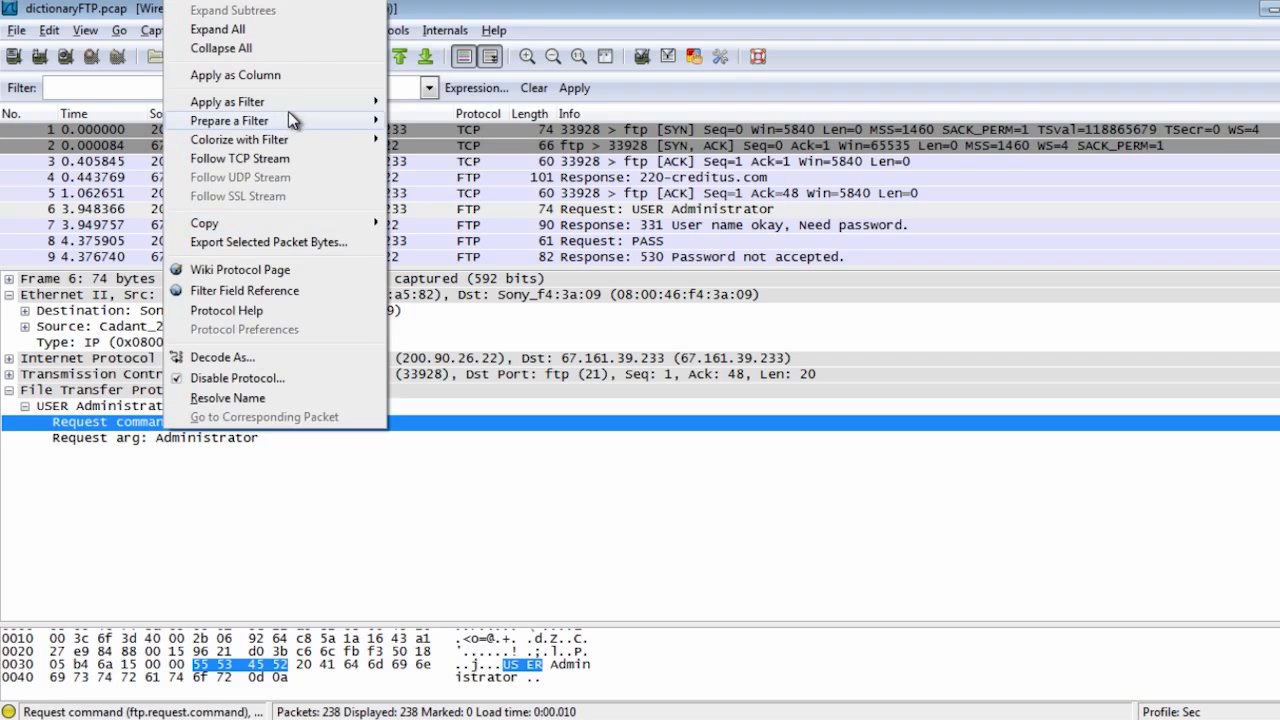
mouse_move(294, 120)
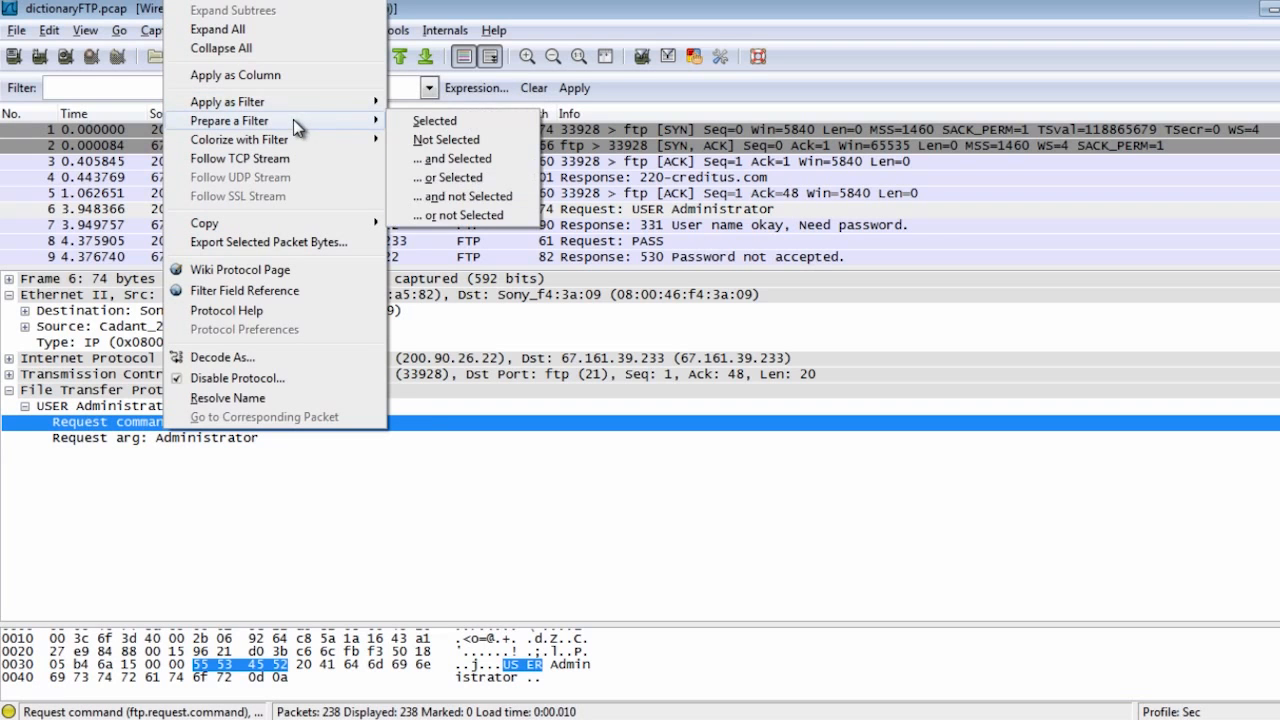
left_click(425, 122)
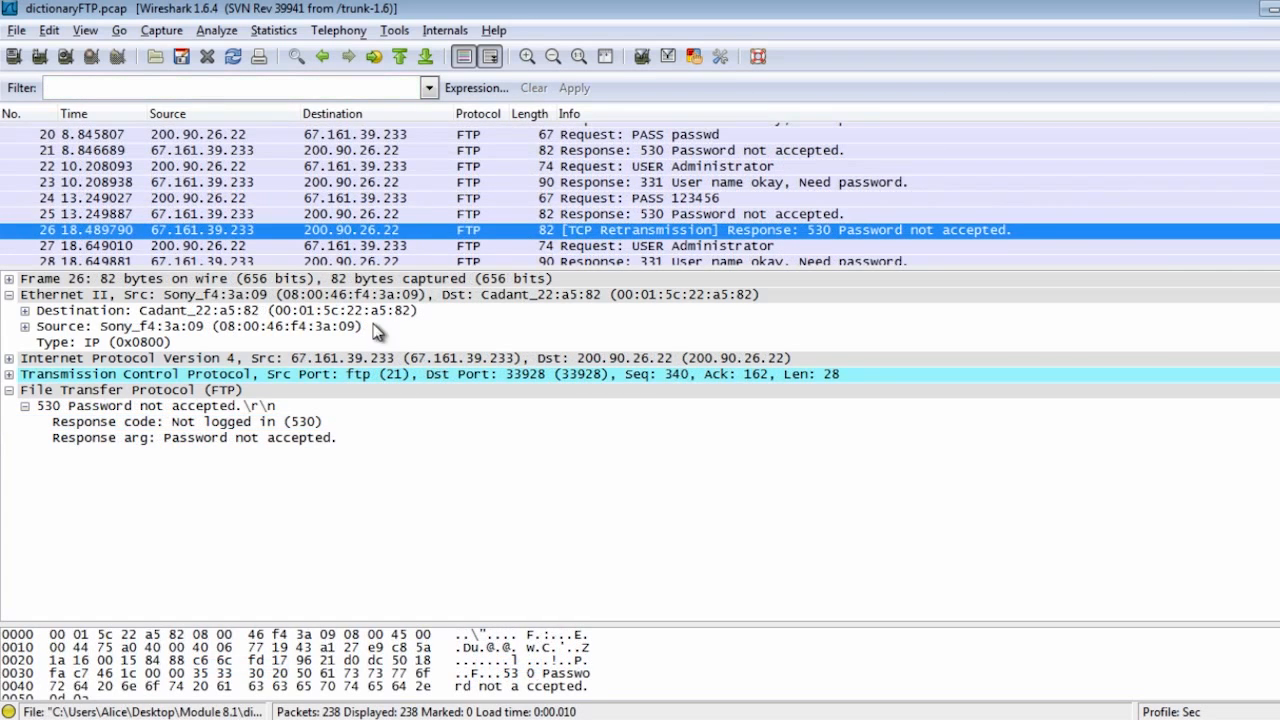
Step: Start a new coloring rule from packet 26's Response arg "Password not accepted." and name it Bad FTP Pass
left_click(232, 440)
right_click(232, 441)
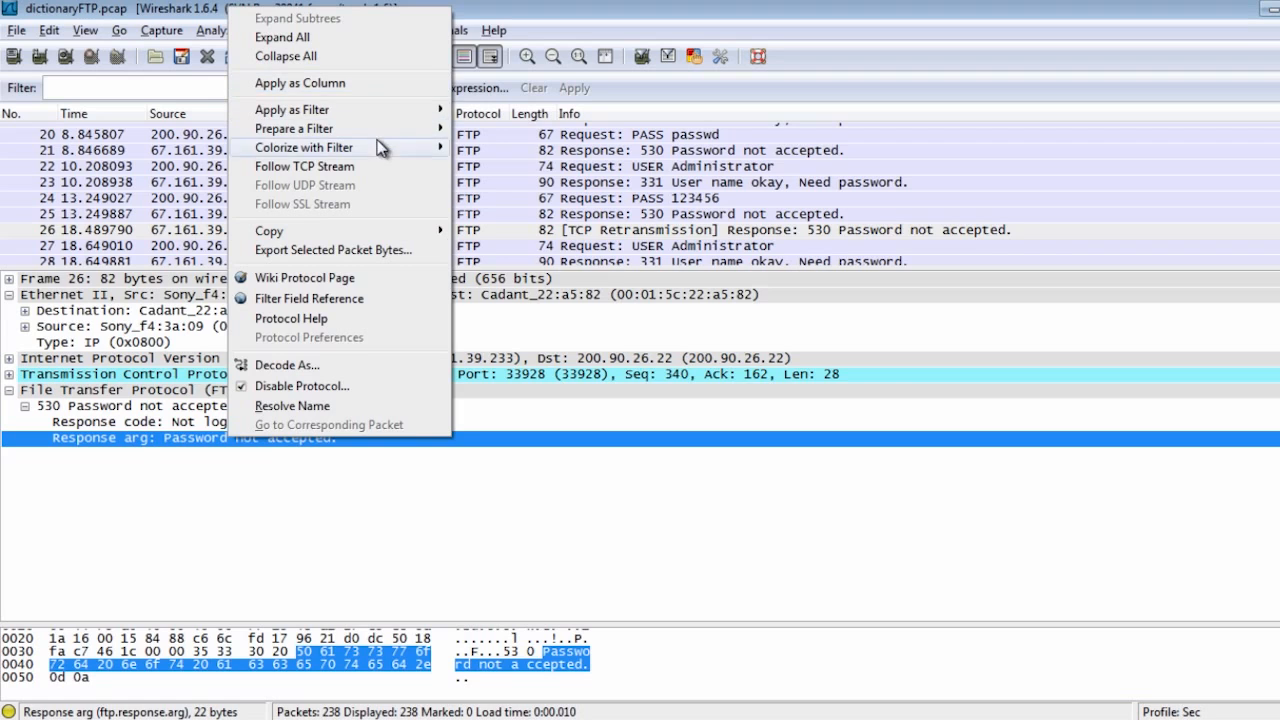
mouse_move(350, 147)
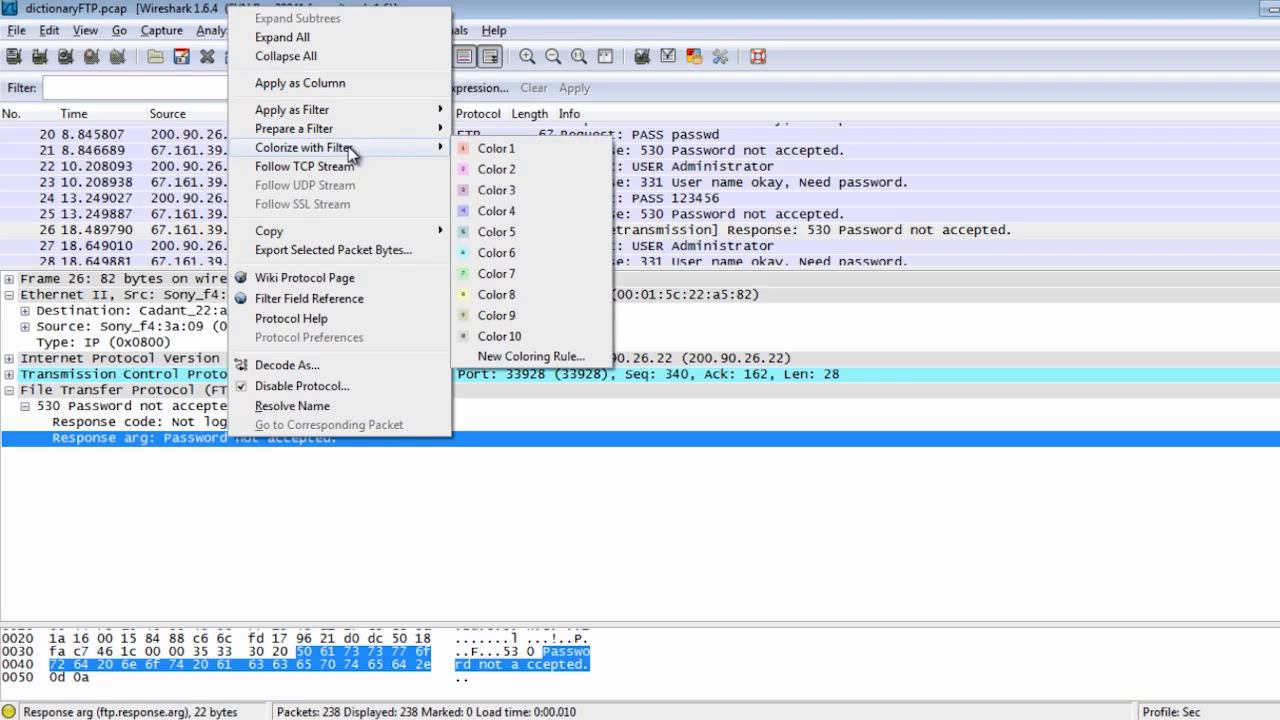
left_click(537, 357)
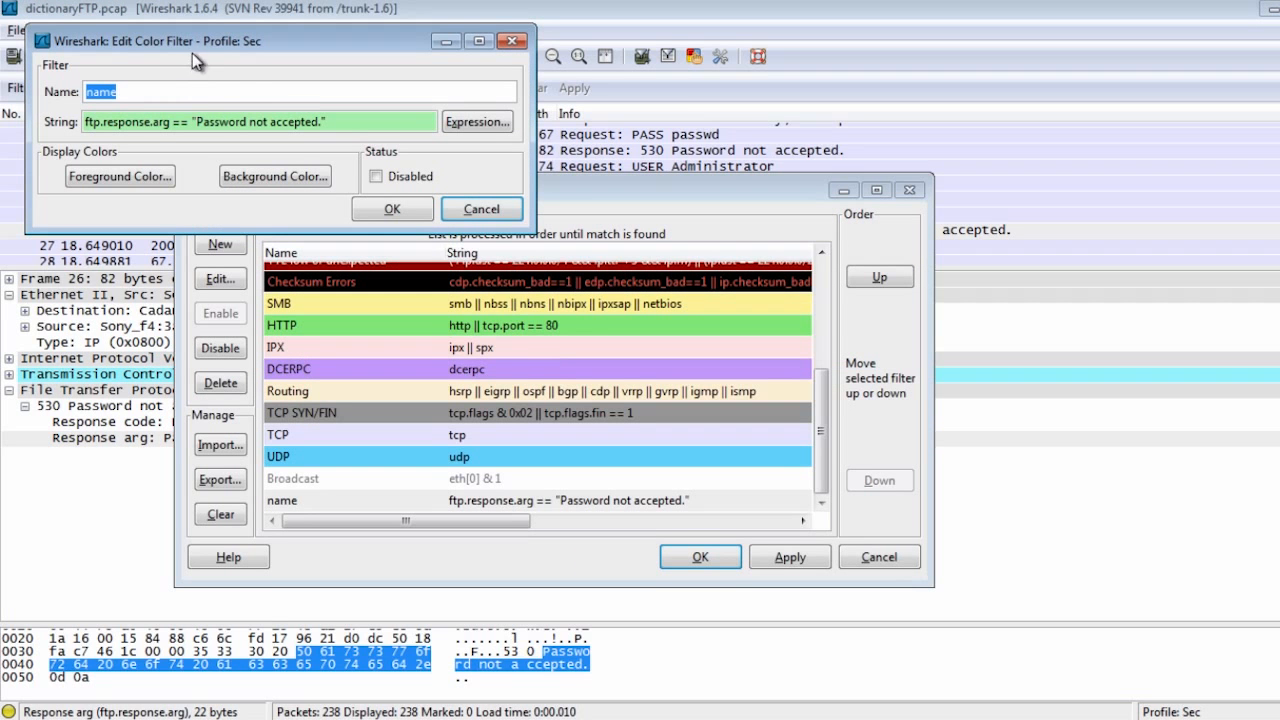
type("Bad FTP Pass")
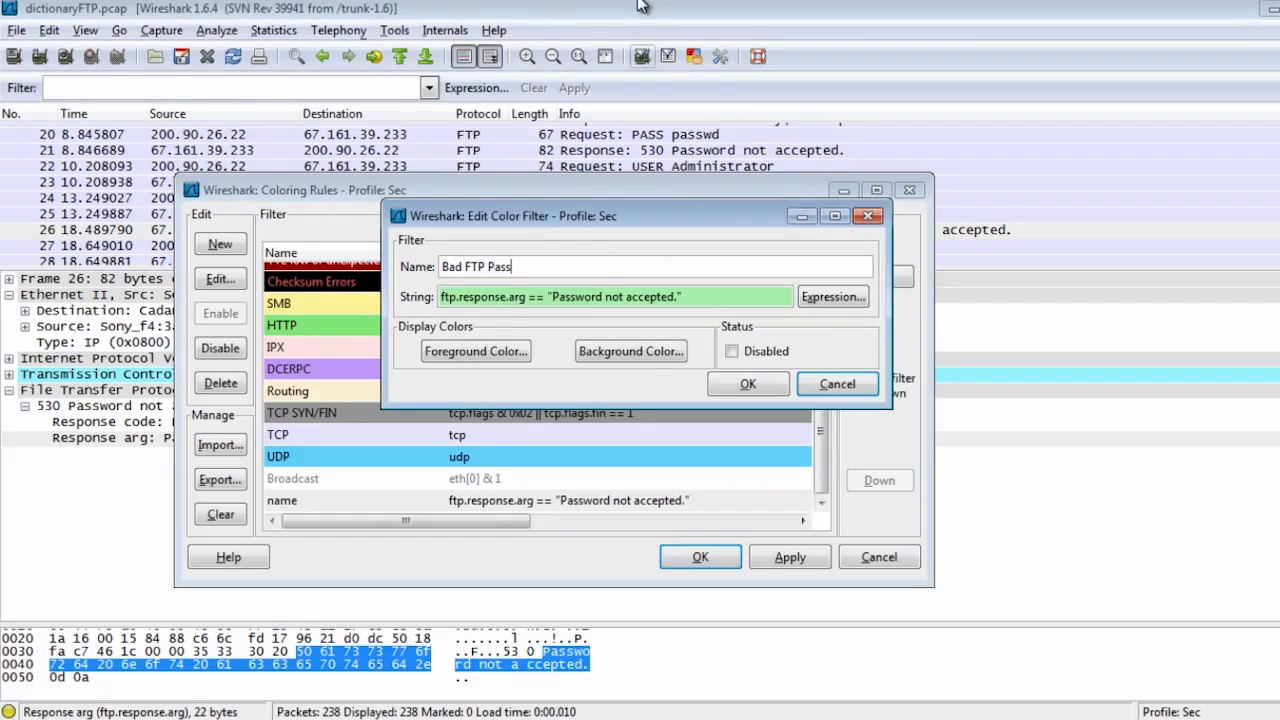
Step: Give the Bad FTP Pass coloring rule an orange background and save the rule
left_click(612, 354)
left_click_drag(200, 112, 225, 128)
left_click(390, 310)
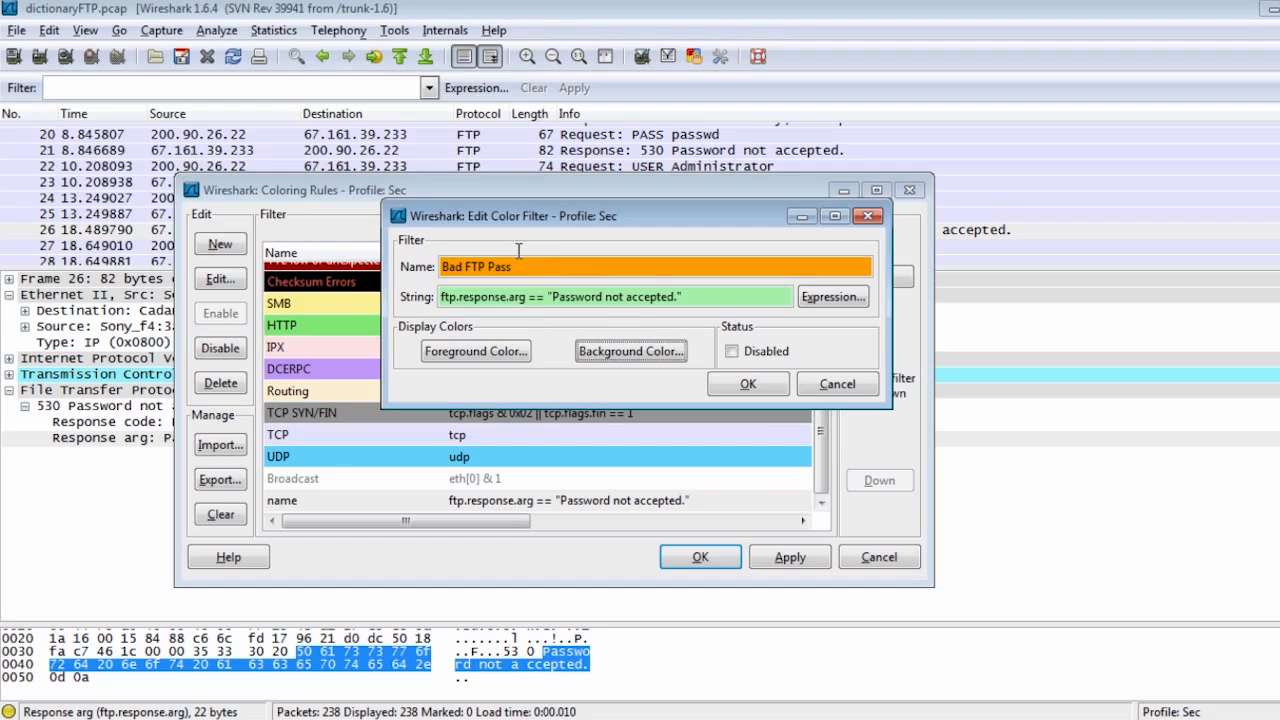
left_click(757, 390)
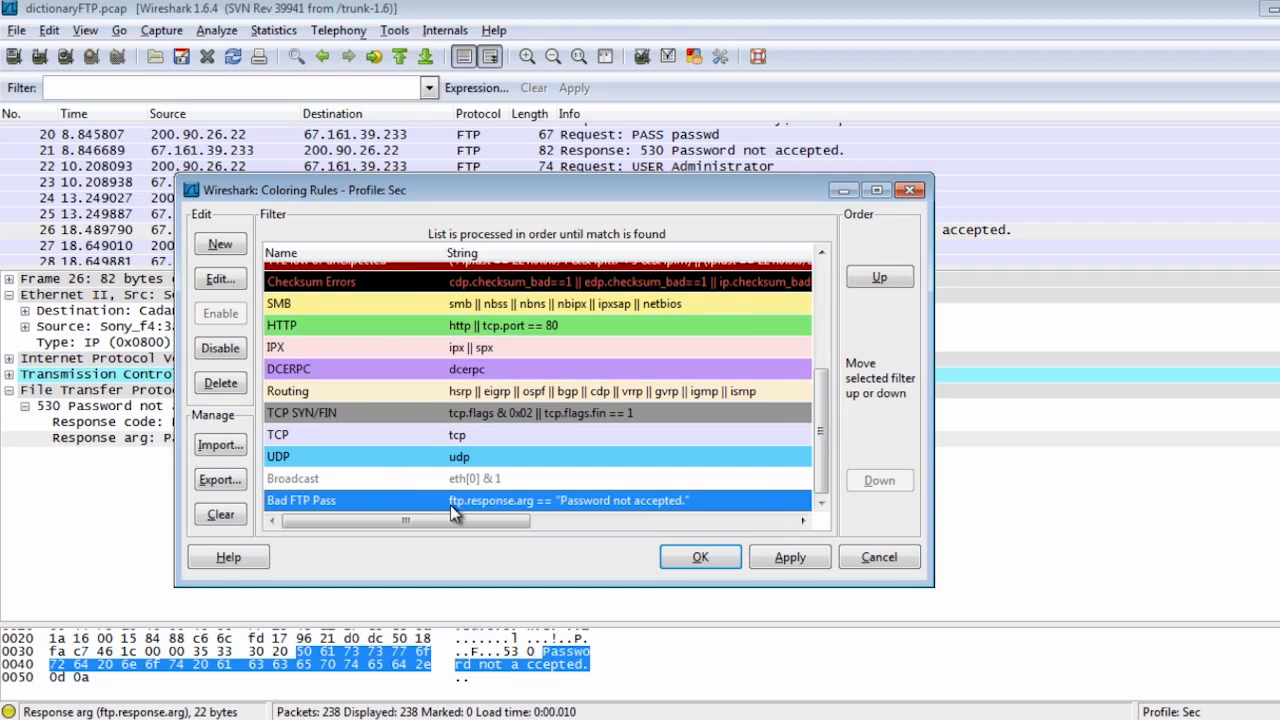
Step: Move the Bad FTP Pass rule to the first place in the coloring rules and apply the rules
left_click(876, 279)
left_click(876, 279)
double_click(876, 279)
left_click(876, 279)
double_click(876, 279)
double_click(876, 279)
left_click(876, 279)
double_click(876, 279)
double_click(876, 279)
double_click(876, 279)
left_click(876, 279)
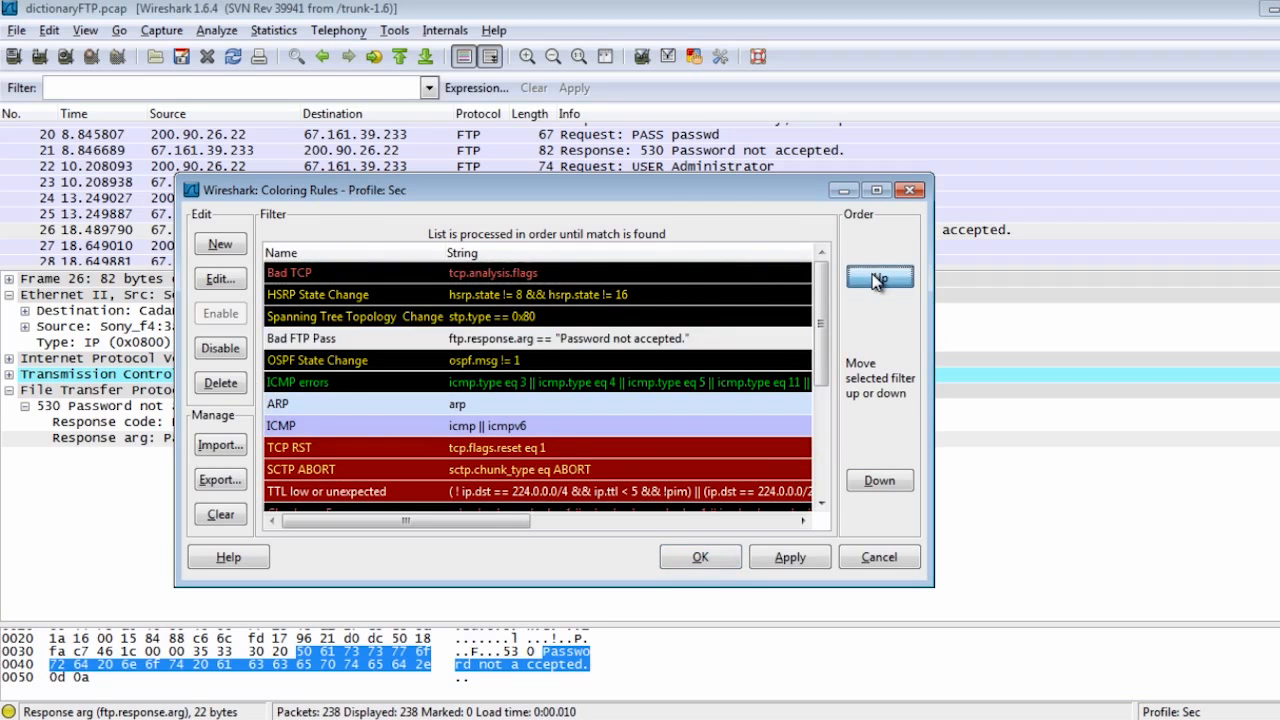
double_click(876, 279)
left_click(876, 279)
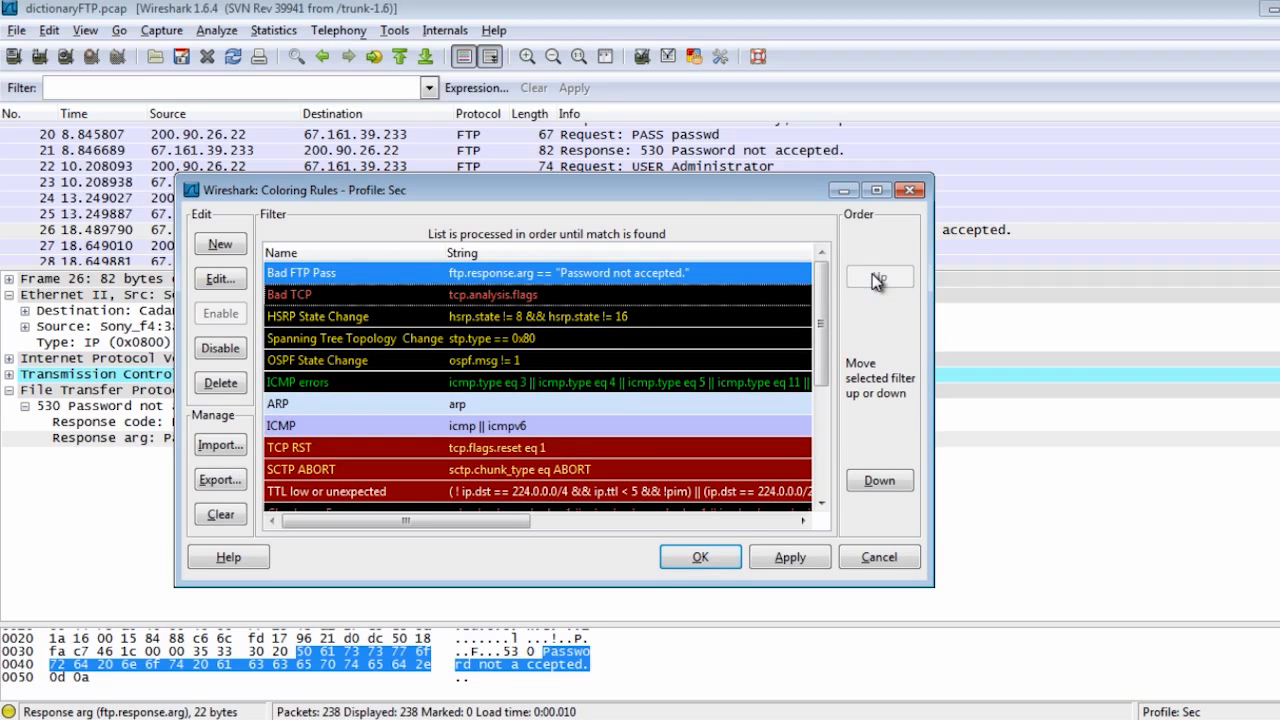
left_click(811, 559)
left_click(693, 560)
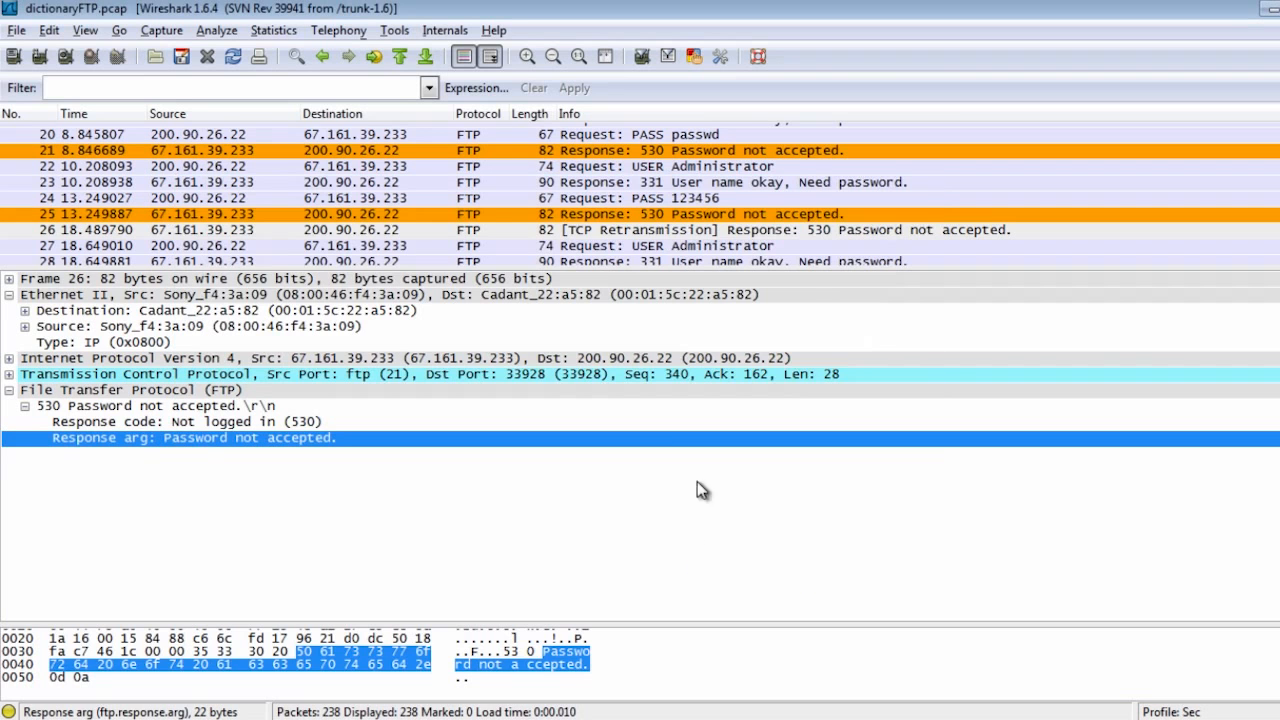
Step: Enlarge the packet list and look through the capture for the responses colored by the Bad FTP Pass rule
scroll(745, 170, "down", 3)
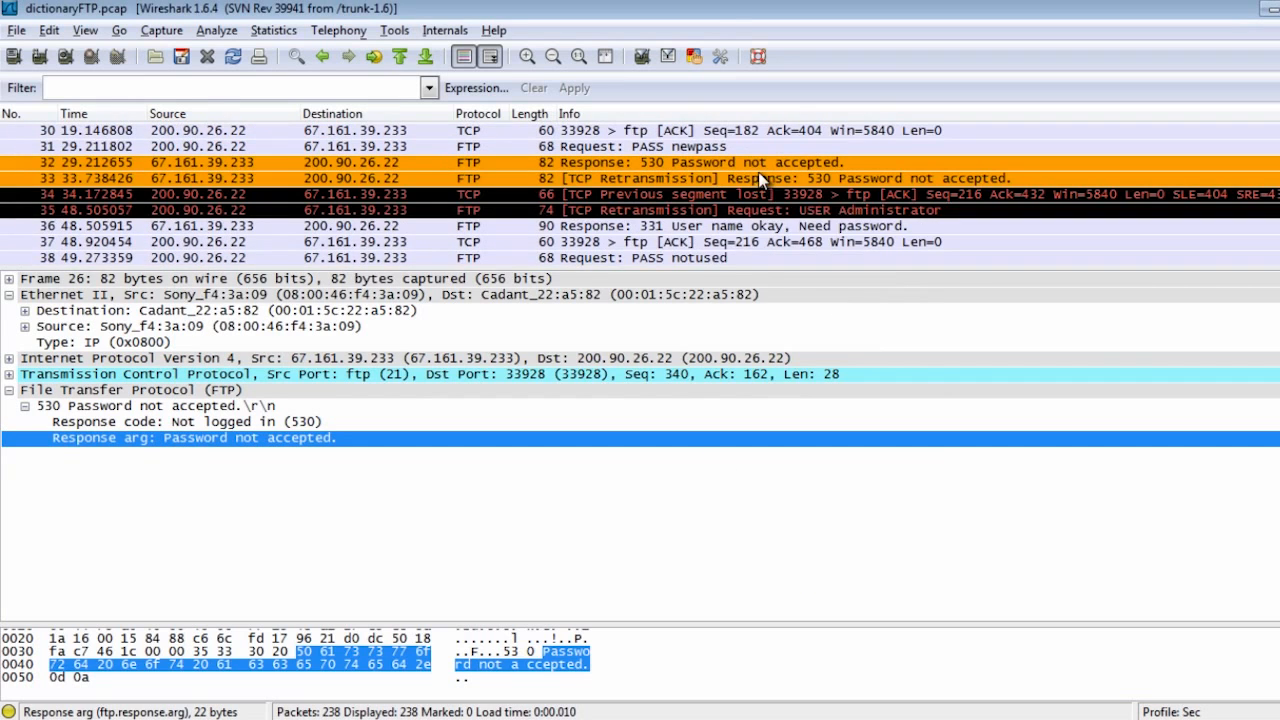
left_click_drag(775, 269, 750, 448)
scroll(761, 331, "down", 2)
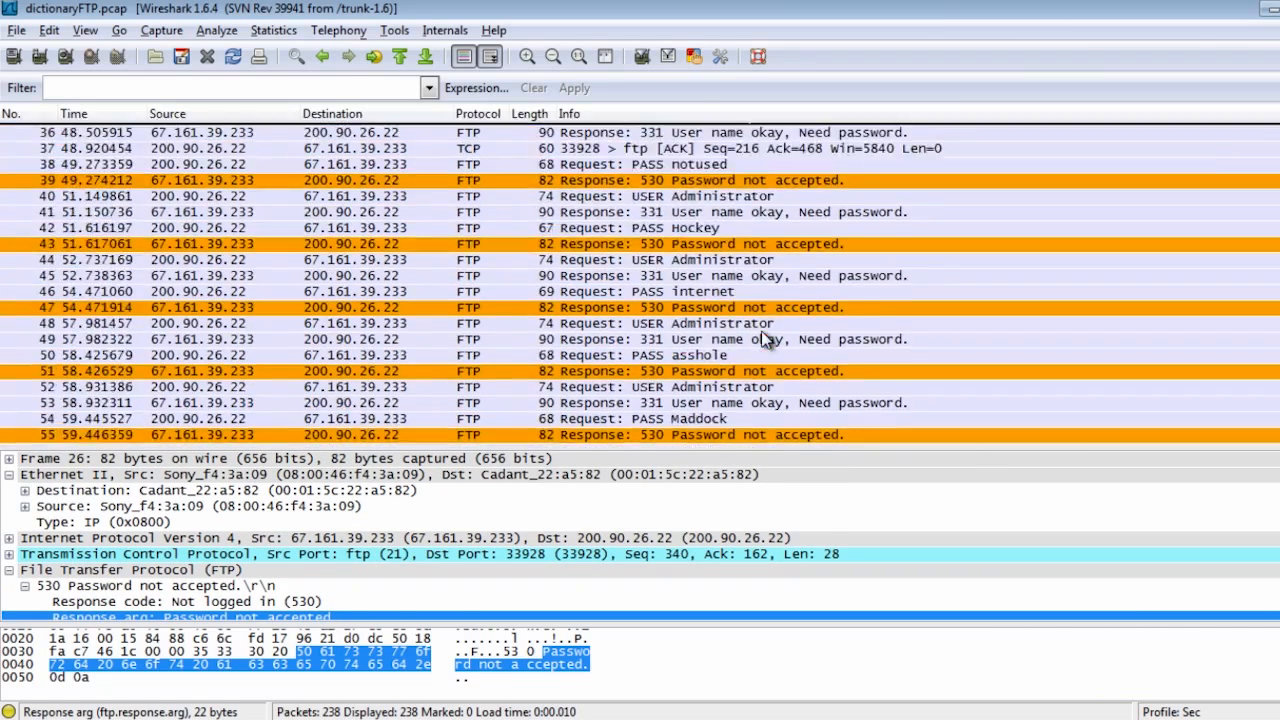
scroll(761, 330, "up", 8)
scroll(761, 333, "up", 4)
scroll(763, 340, "down", 17)
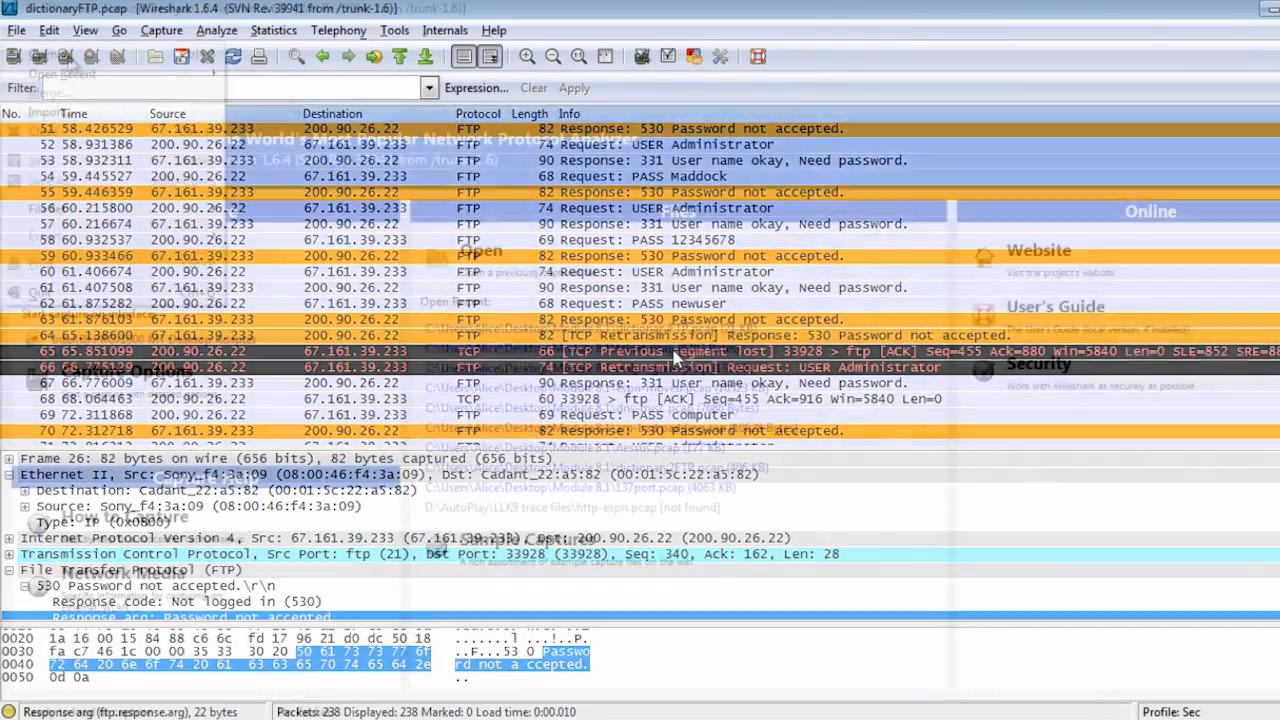
Step: Open the sql-attack capture file from the Module 8.1 folder
left_click(16, 30)
left_click(45, 55)
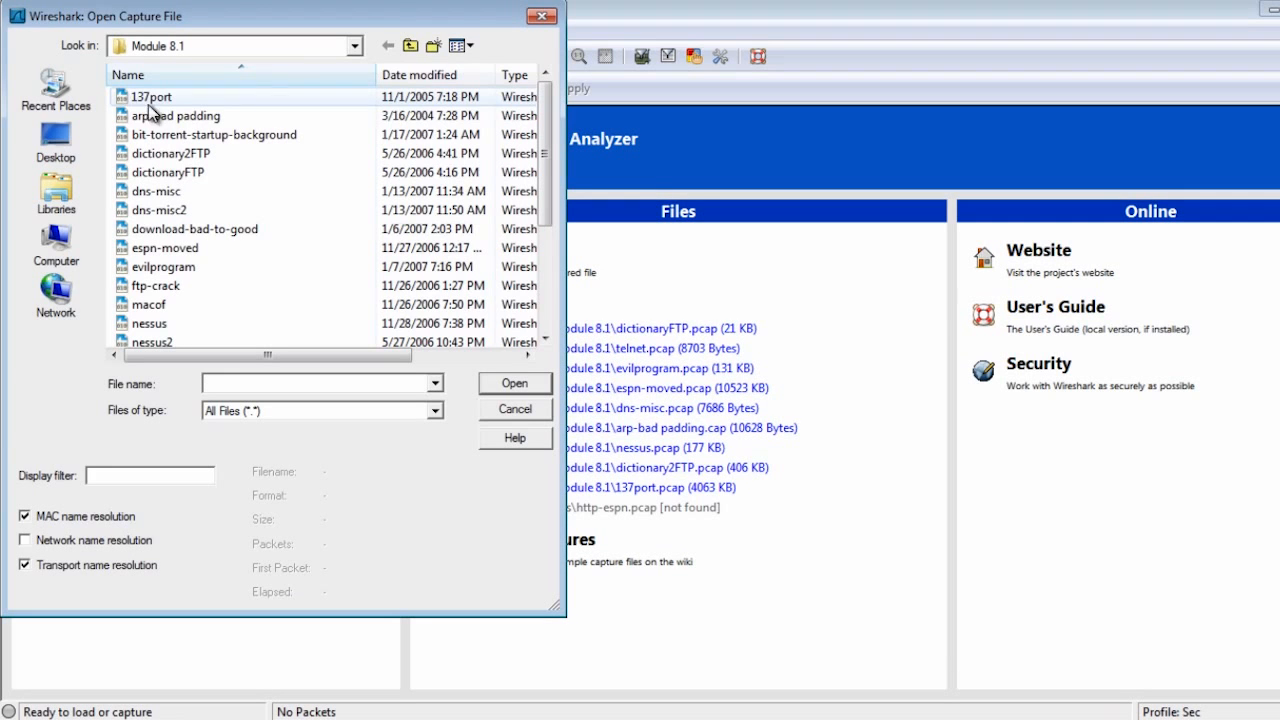
left_click(300, 305)
scroll(296, 305, "down", 3)
left_click(286, 266)
double_click(172, 268)
Step: Examine the TDS7 pre-login message, the response and the TDS7 login in packets 34 to 36
left_click(471, 327)
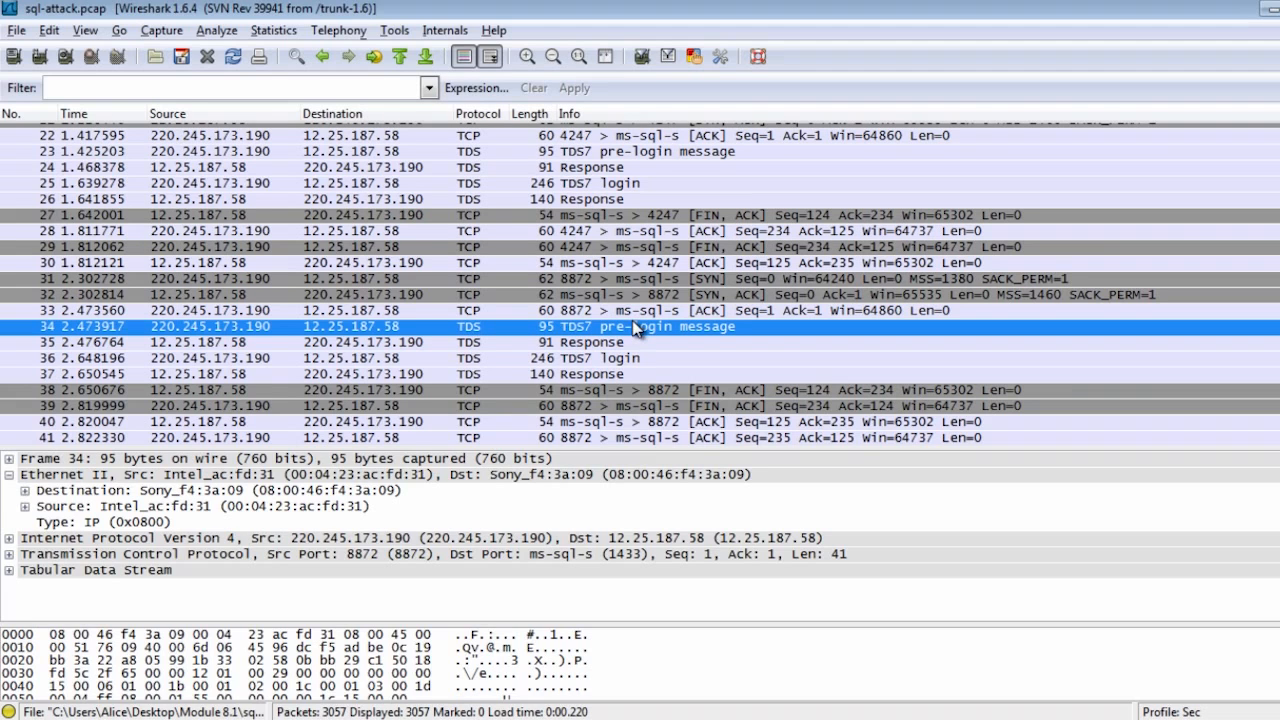
key("Down")
key("Down")
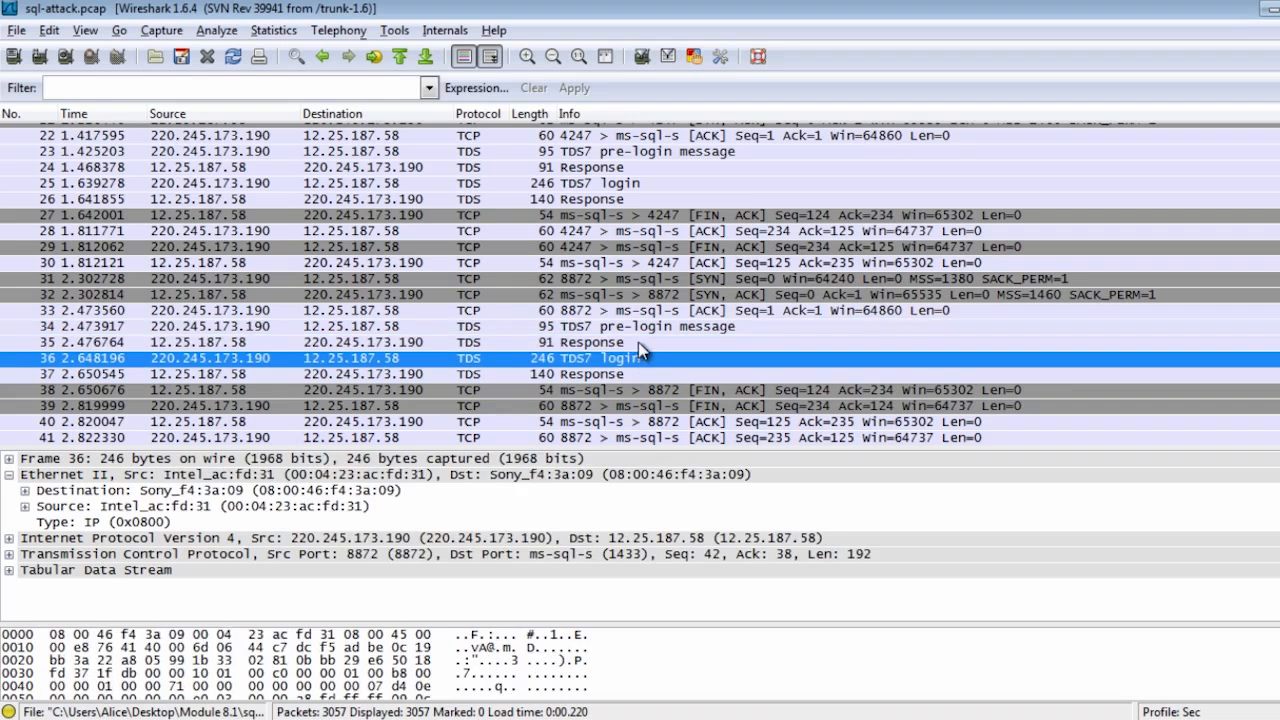
key("Up")
key("Up")
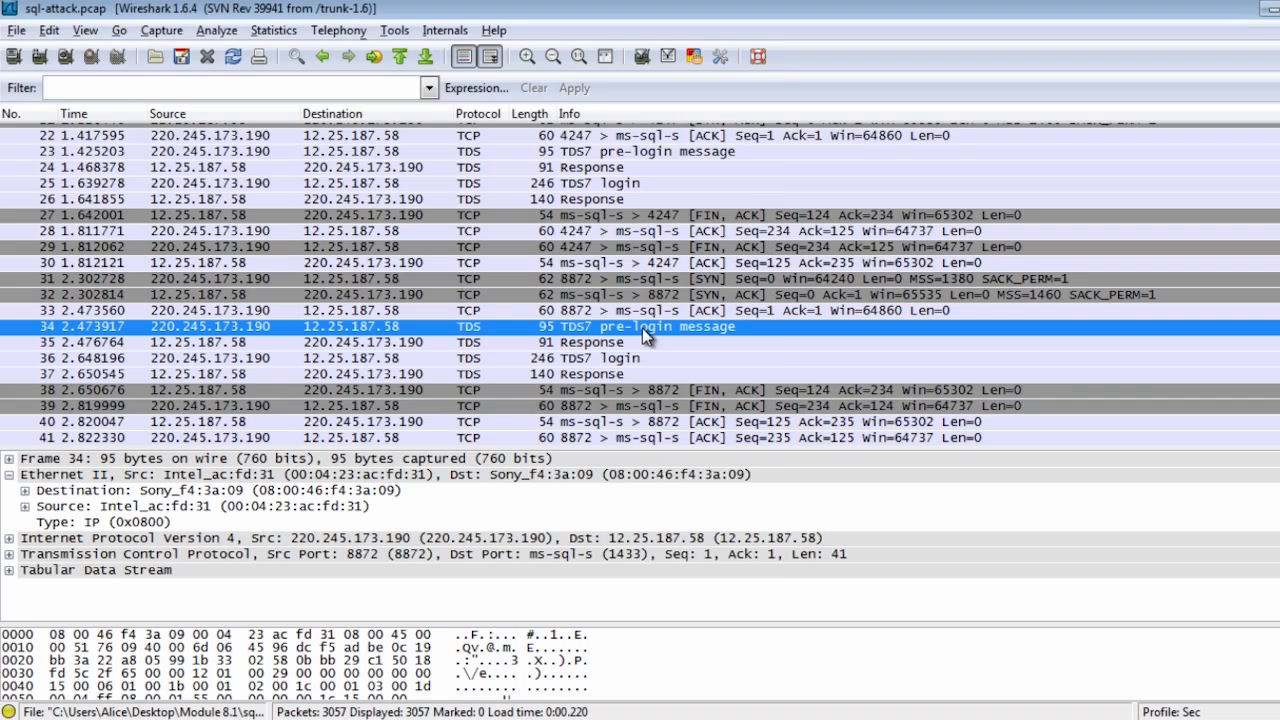
Step: Check the Protocol Hierarchy statistics of the capture and close them
left_click(273, 30)
left_click(286, 86)
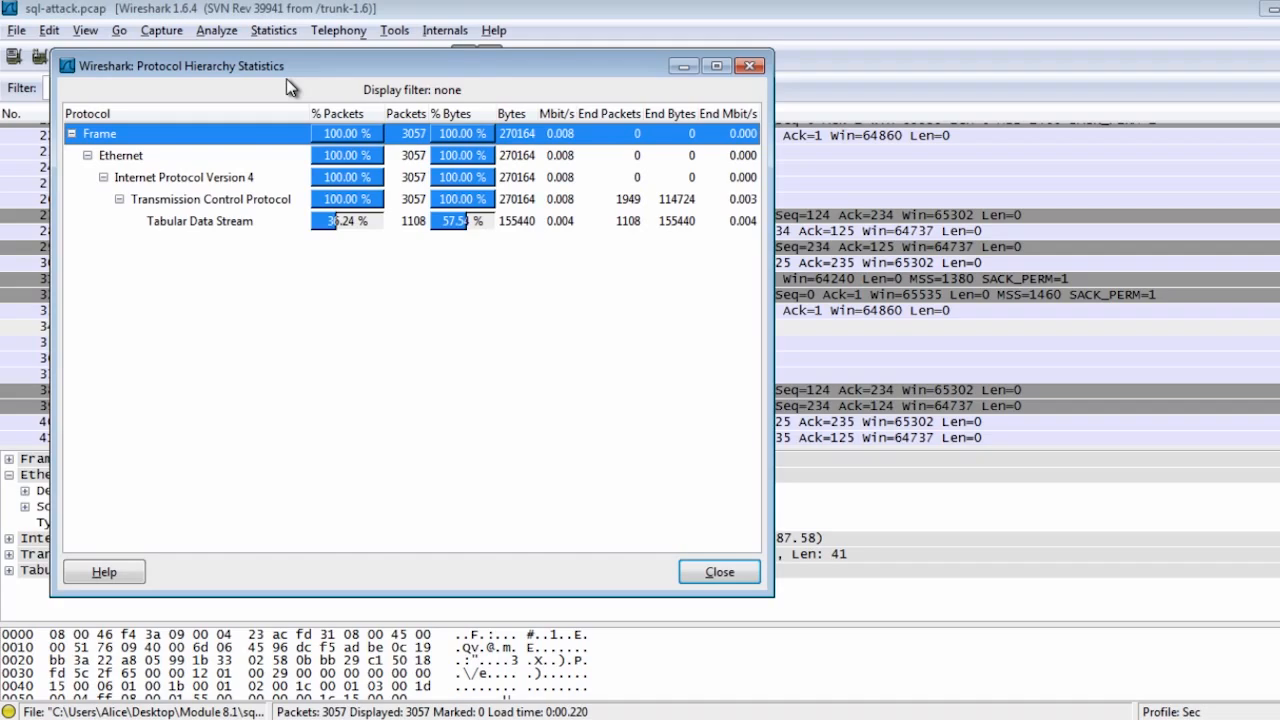
key("Escape")
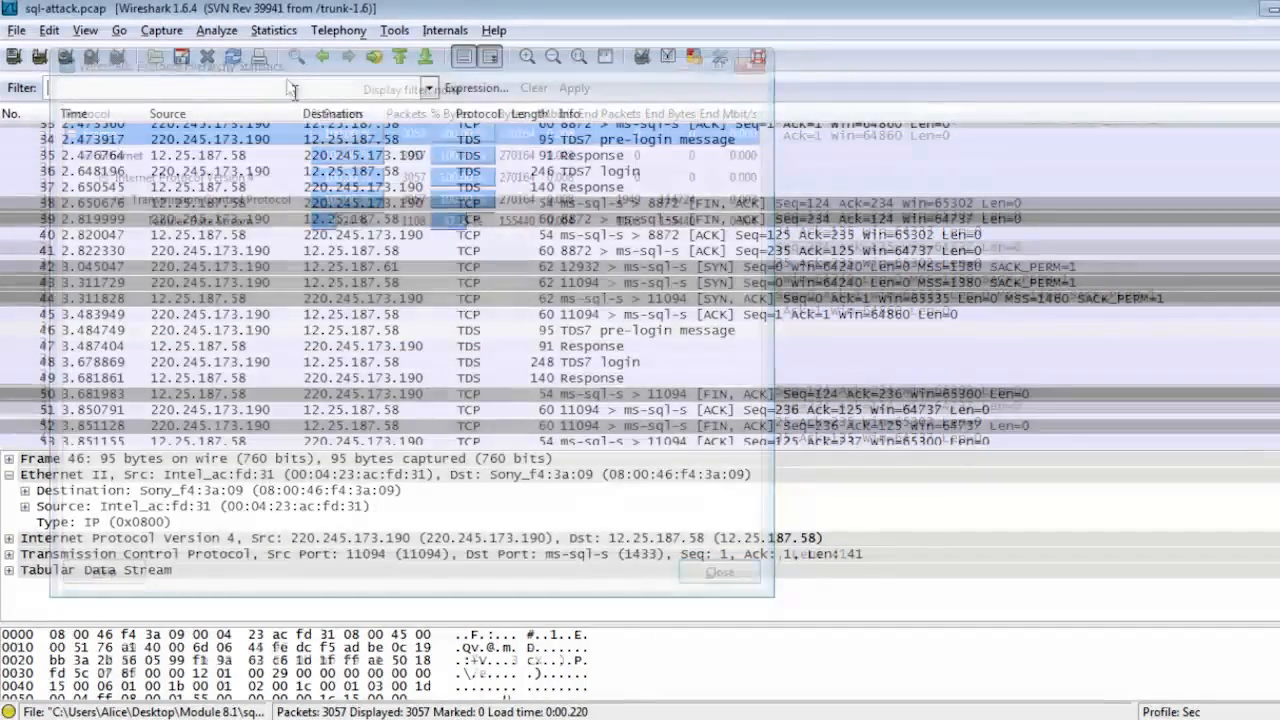
Step: Filter the capture with tds and look through the repeated pre-login, login and response packets
type("tds")
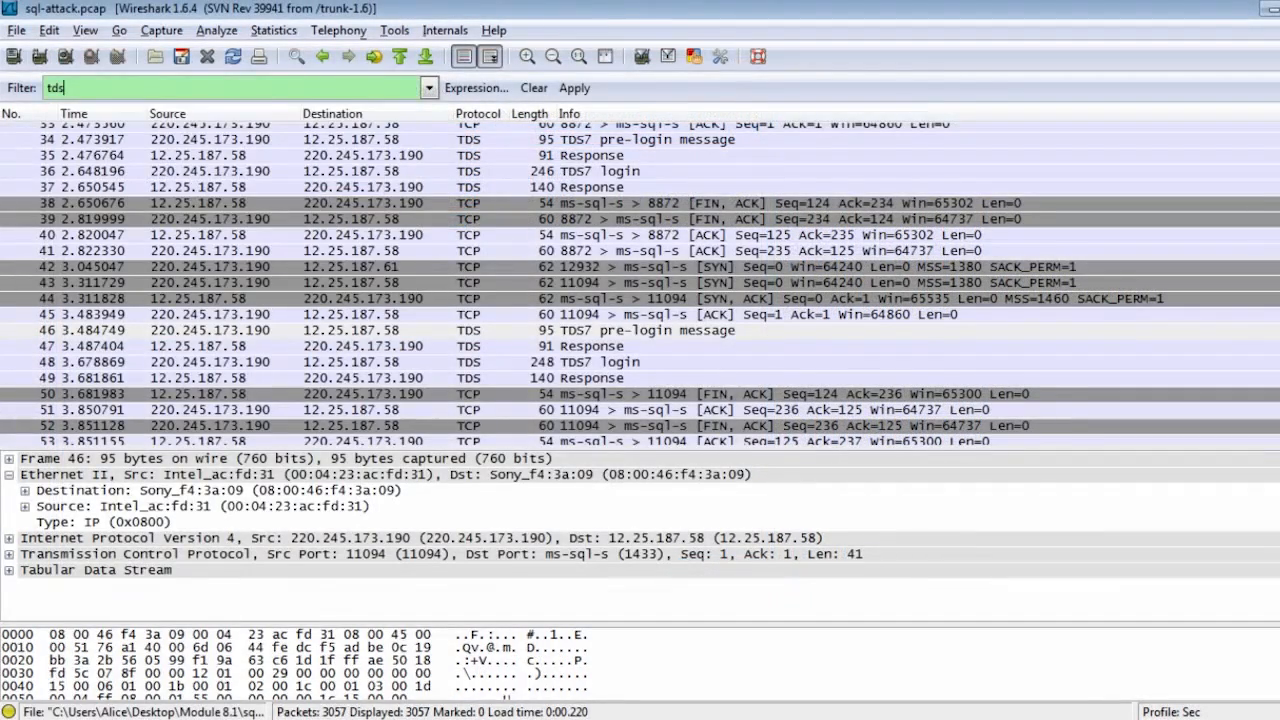
left_click(574, 88)
scroll(677, 237, "down", 6)
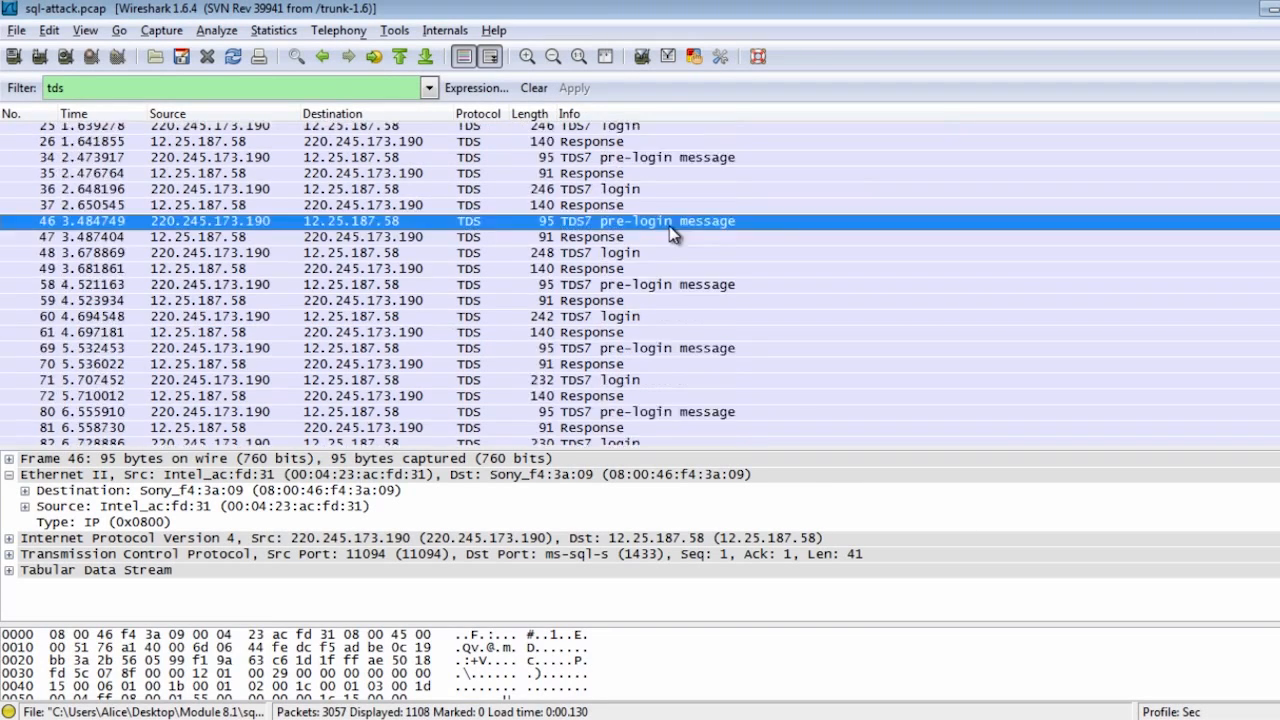
scroll(823, 301, "down", 13)
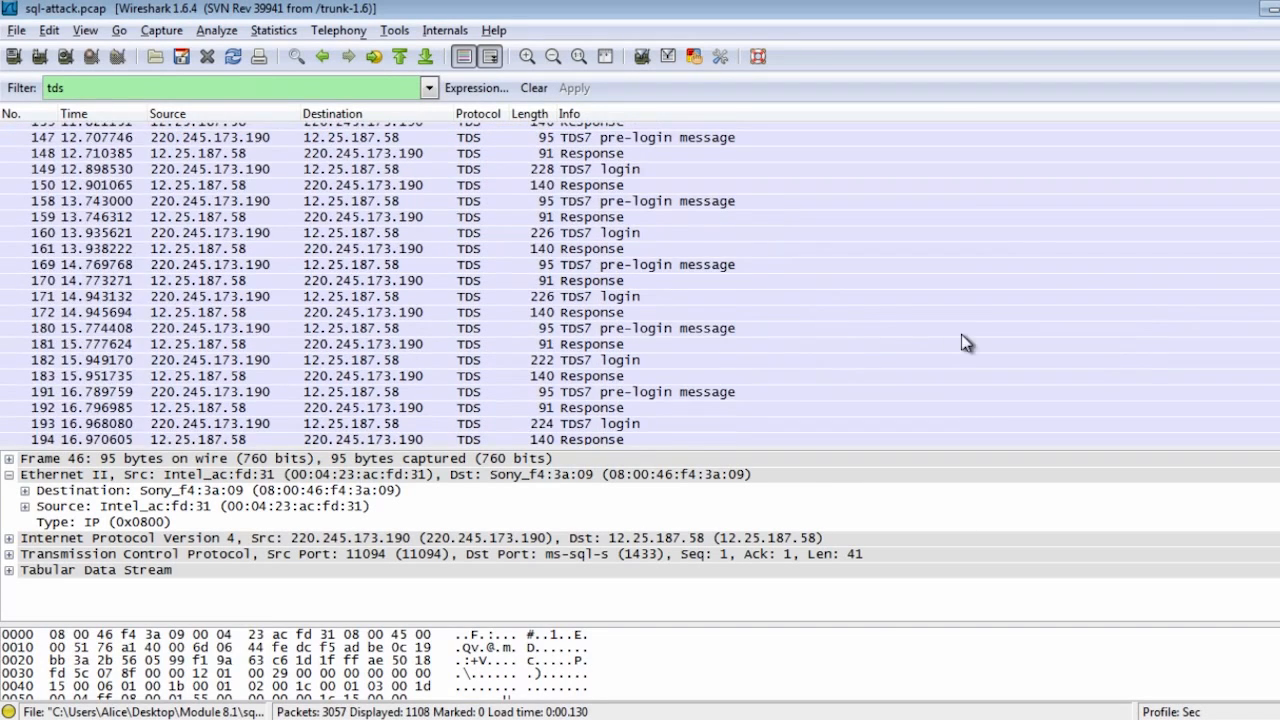
scroll(853, 316, "up", 4)
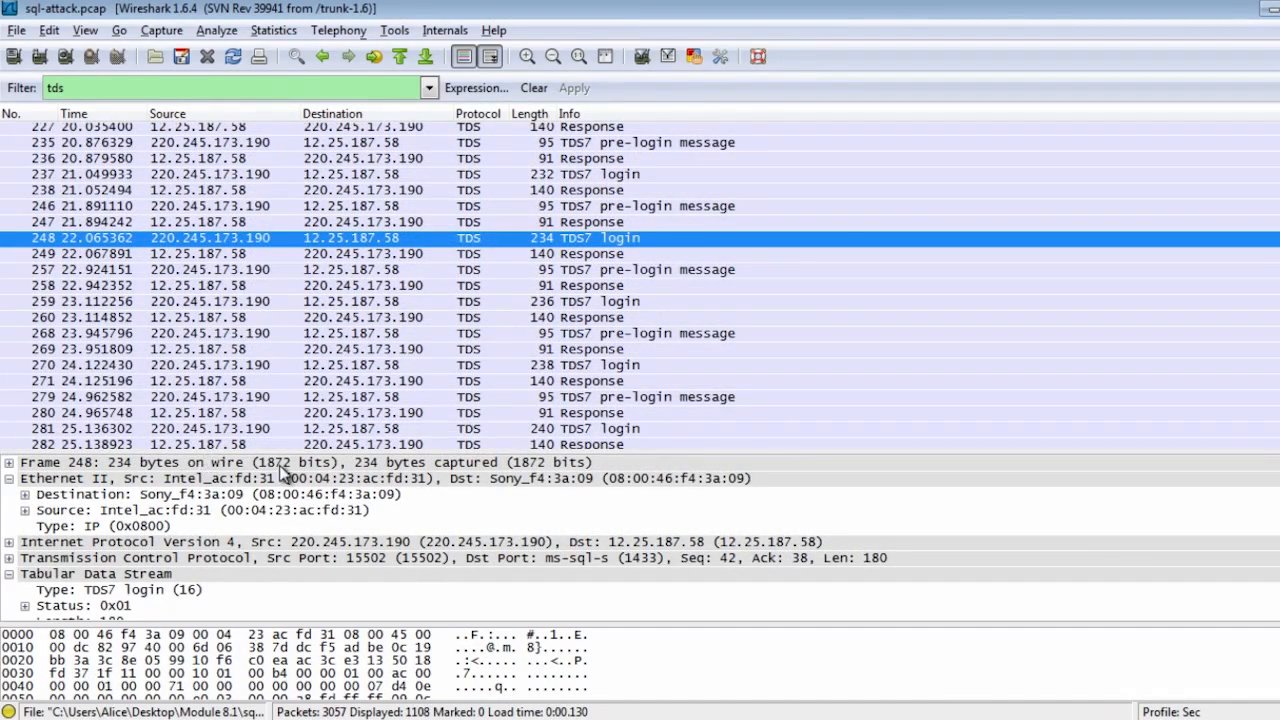
Step: Enlarge the packet details, expand the TDS7 Login Packet of packet 248 and examine its client name, username, password and server name
left_click_drag(308, 452, 310, 279)
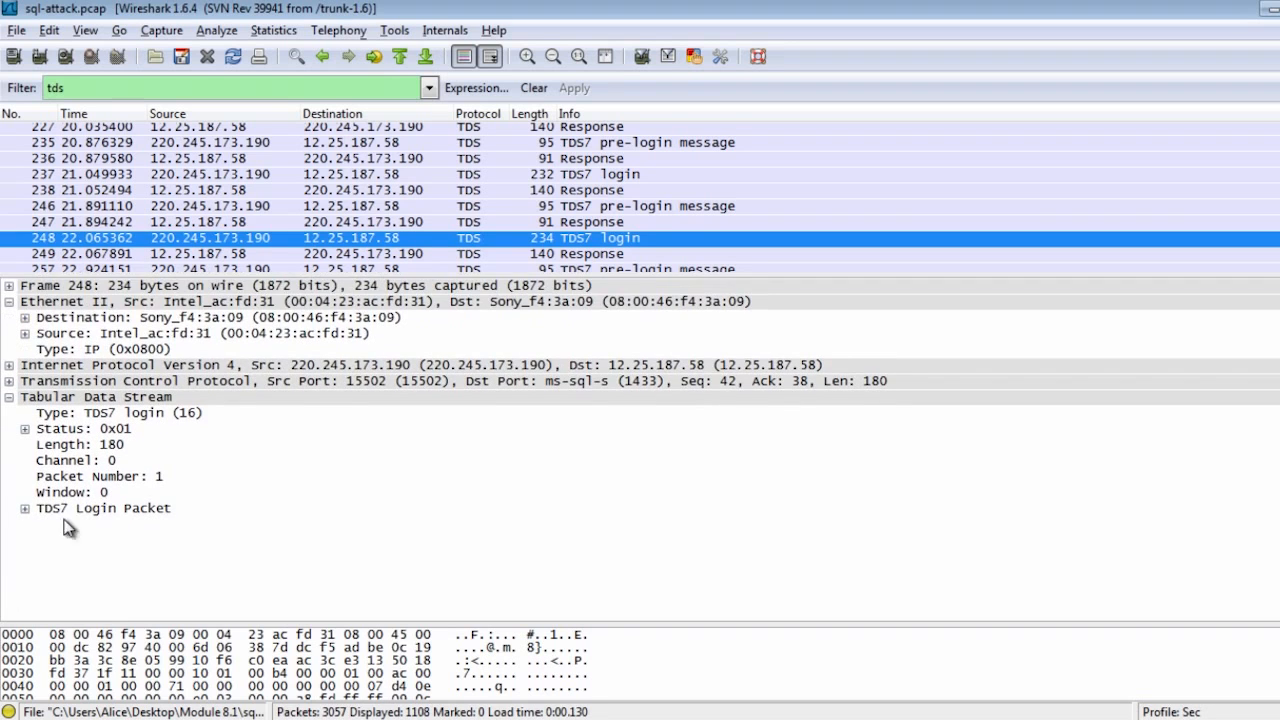
left_click(26, 509)
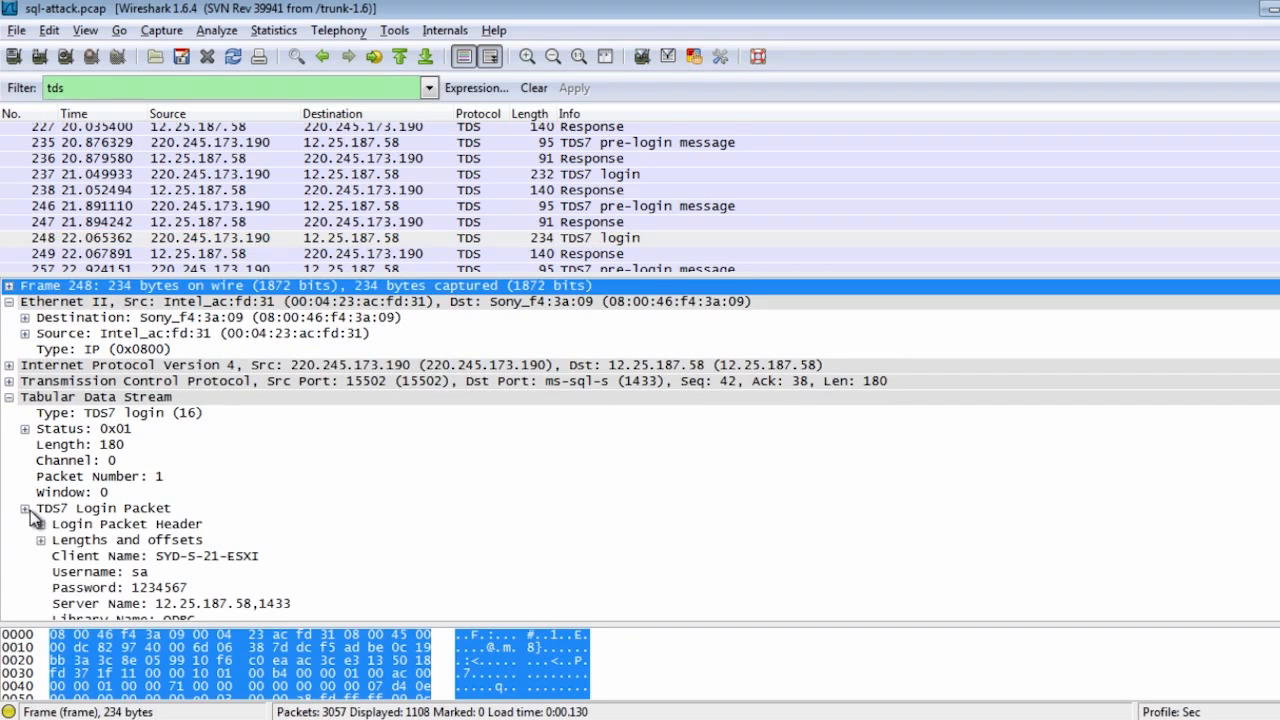
left_click(226, 528)
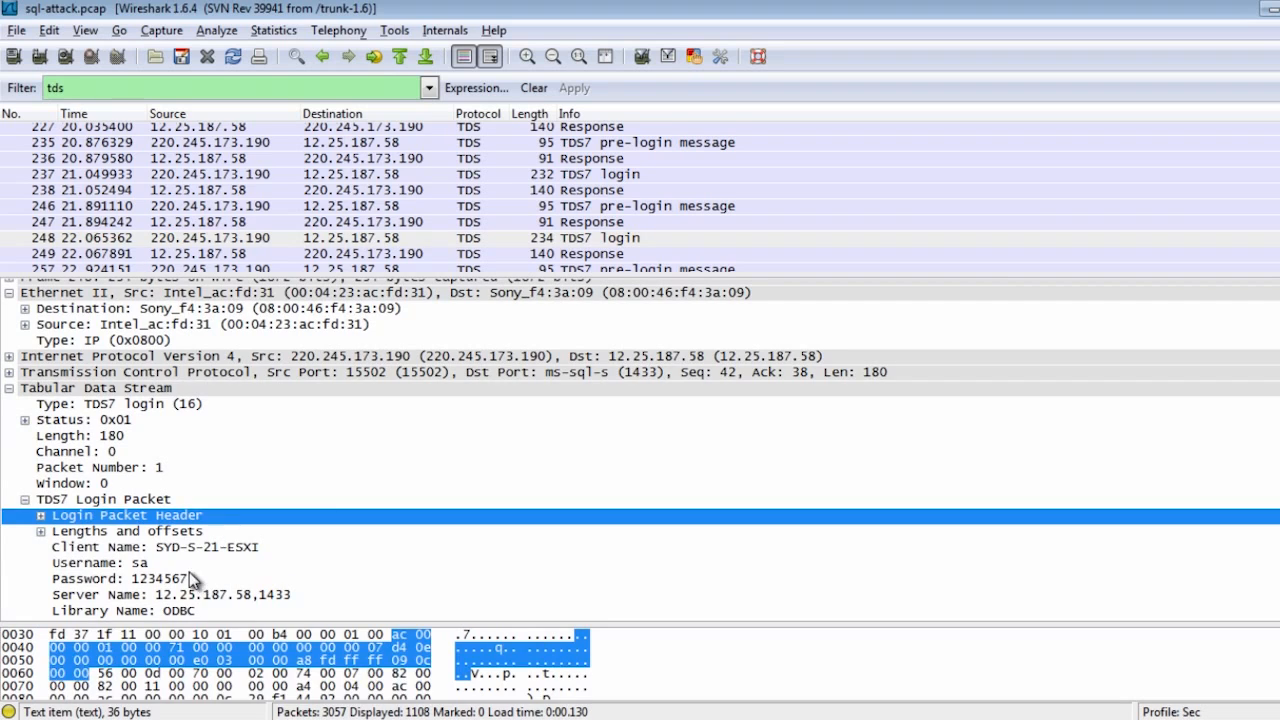
left_click(189, 566)
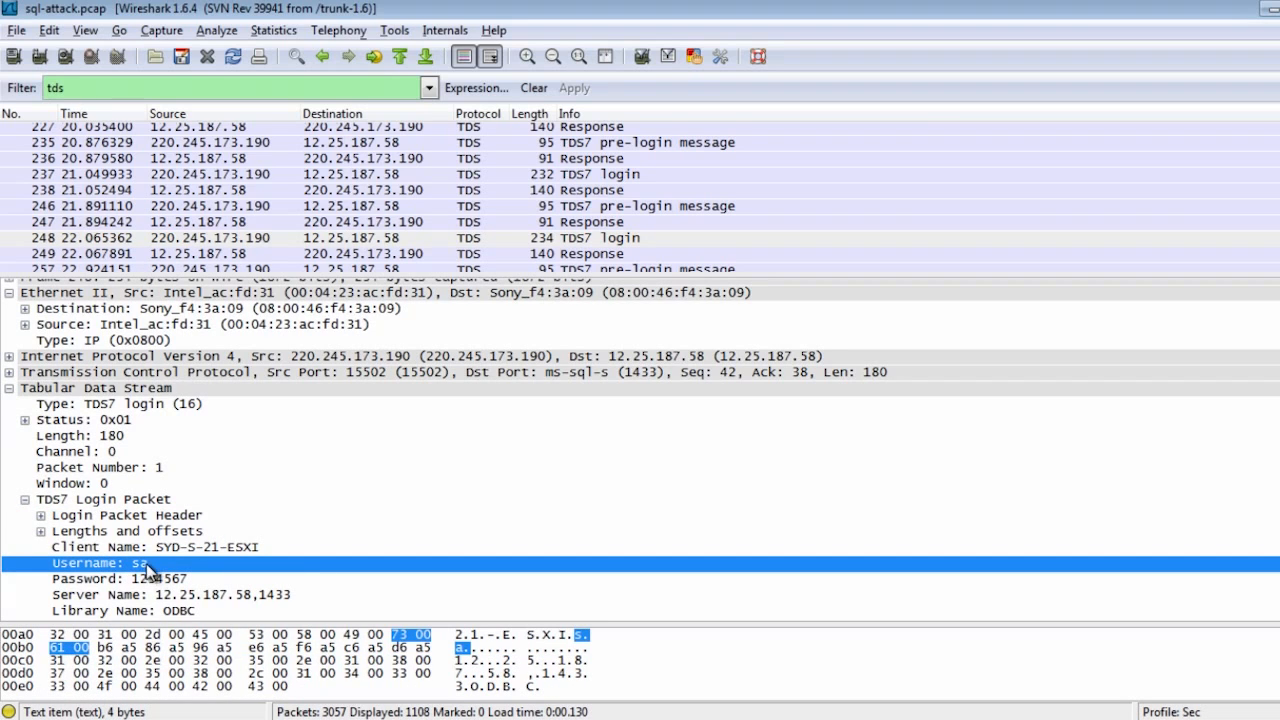
left_click(192, 556)
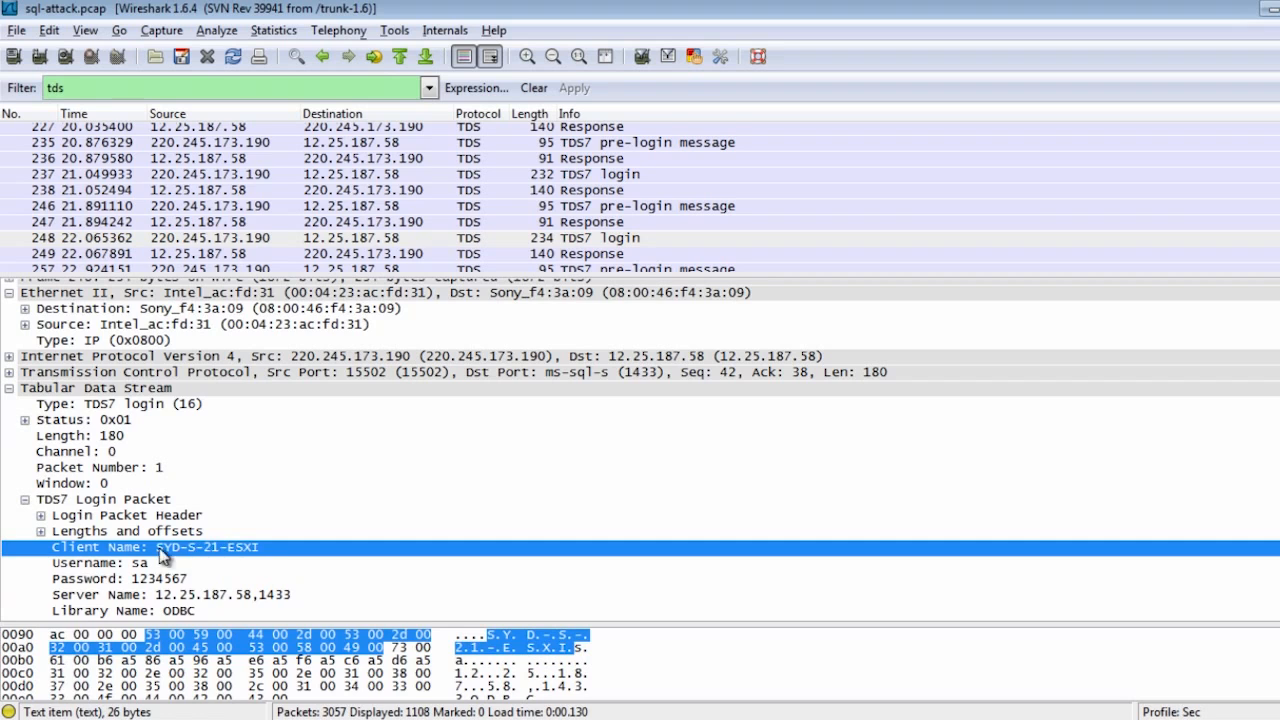
left_click(205, 598)
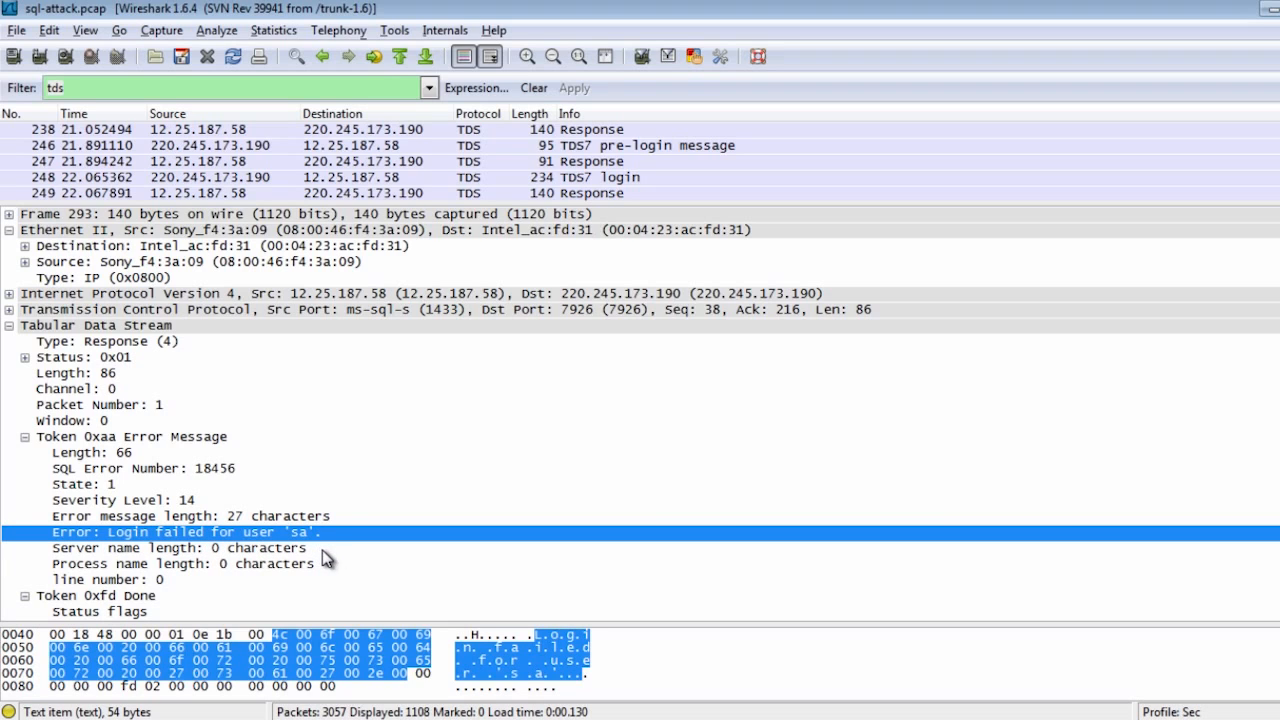
Step: Examine the login error text and the SQL error number in the response of packet 293
left_click(256, 550)
left_click(291, 535)
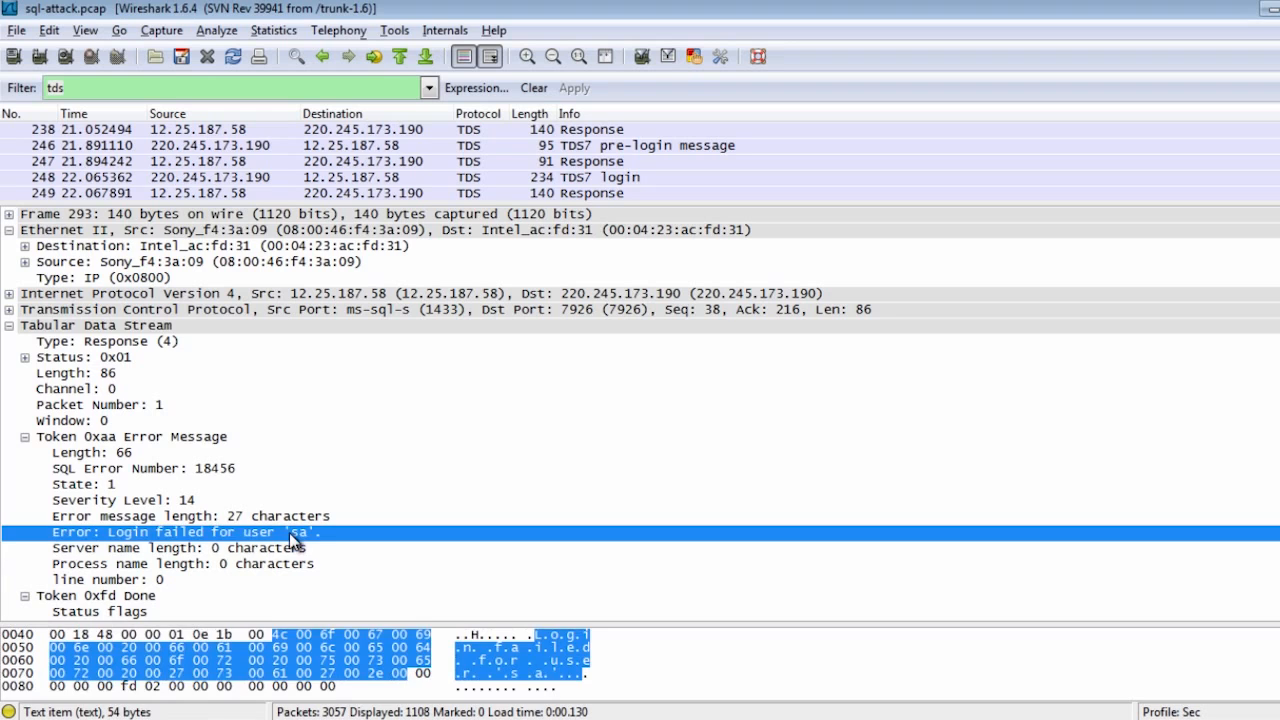
left_click(214, 468)
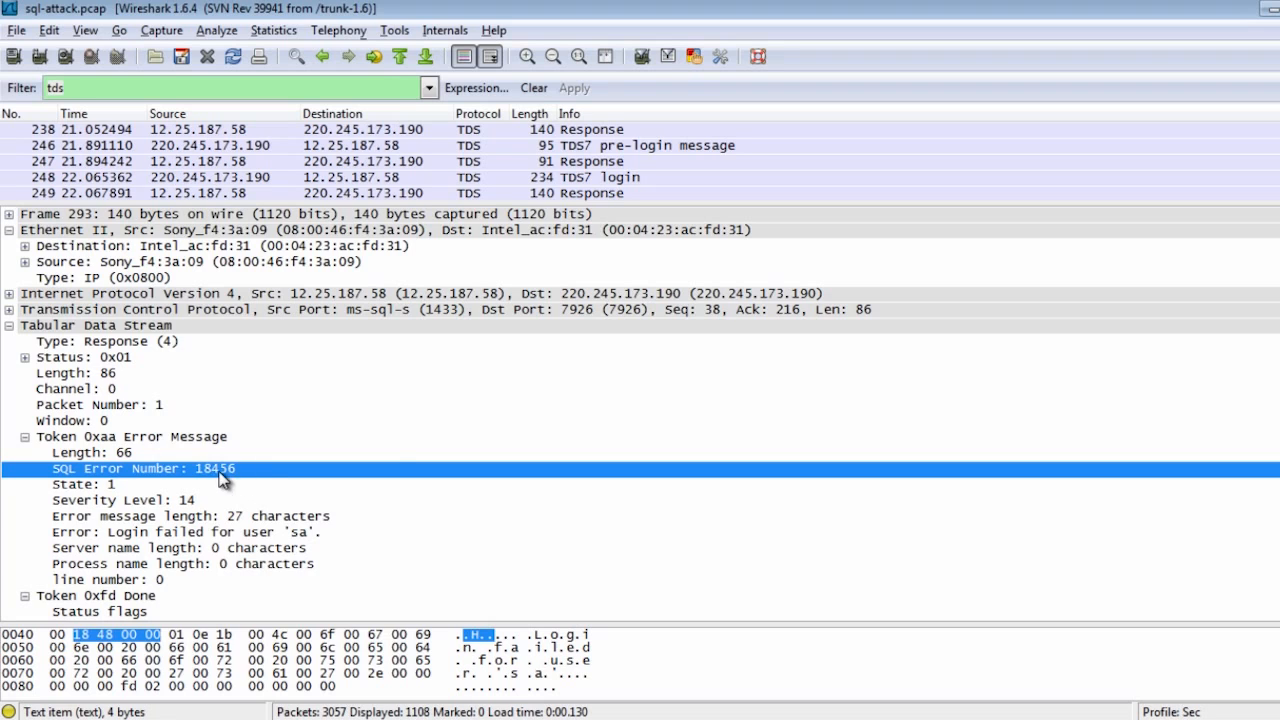
Step: Apply the SQL Error Number field of packet 293 as the display filter and enlarge the packet list to show the matching responses
right_click(171, 467)
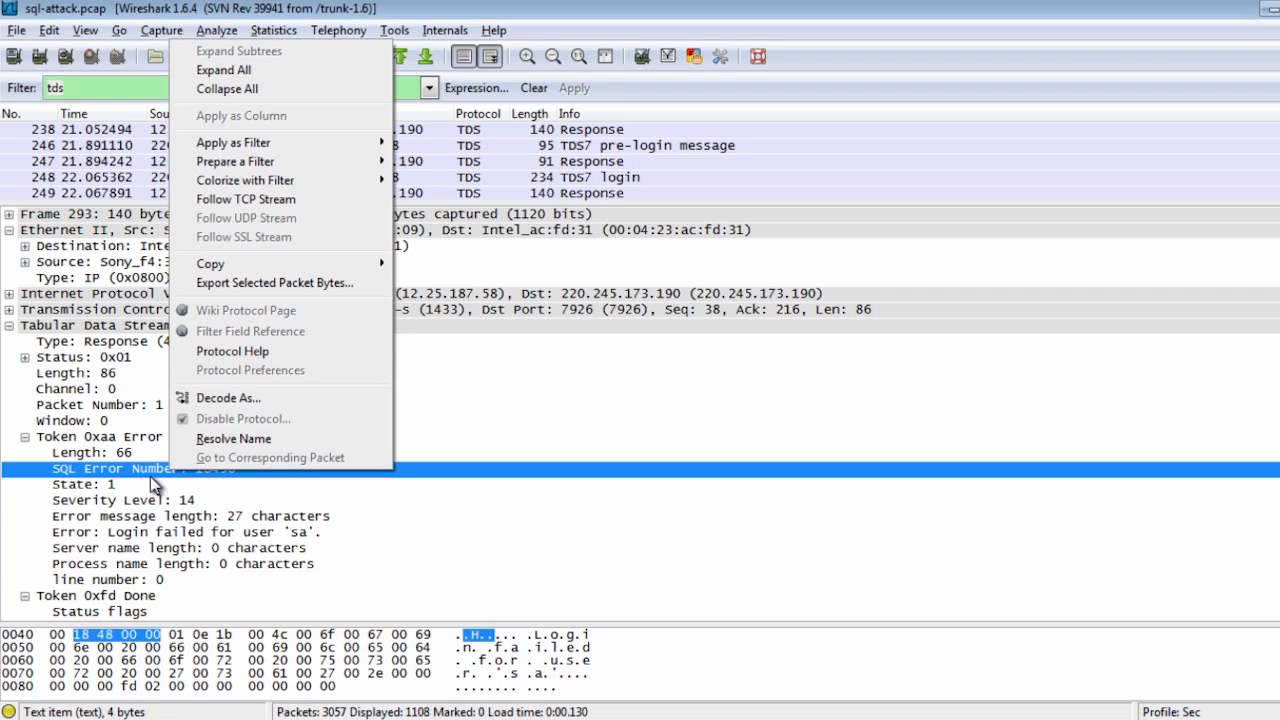
mouse_move(297, 146)
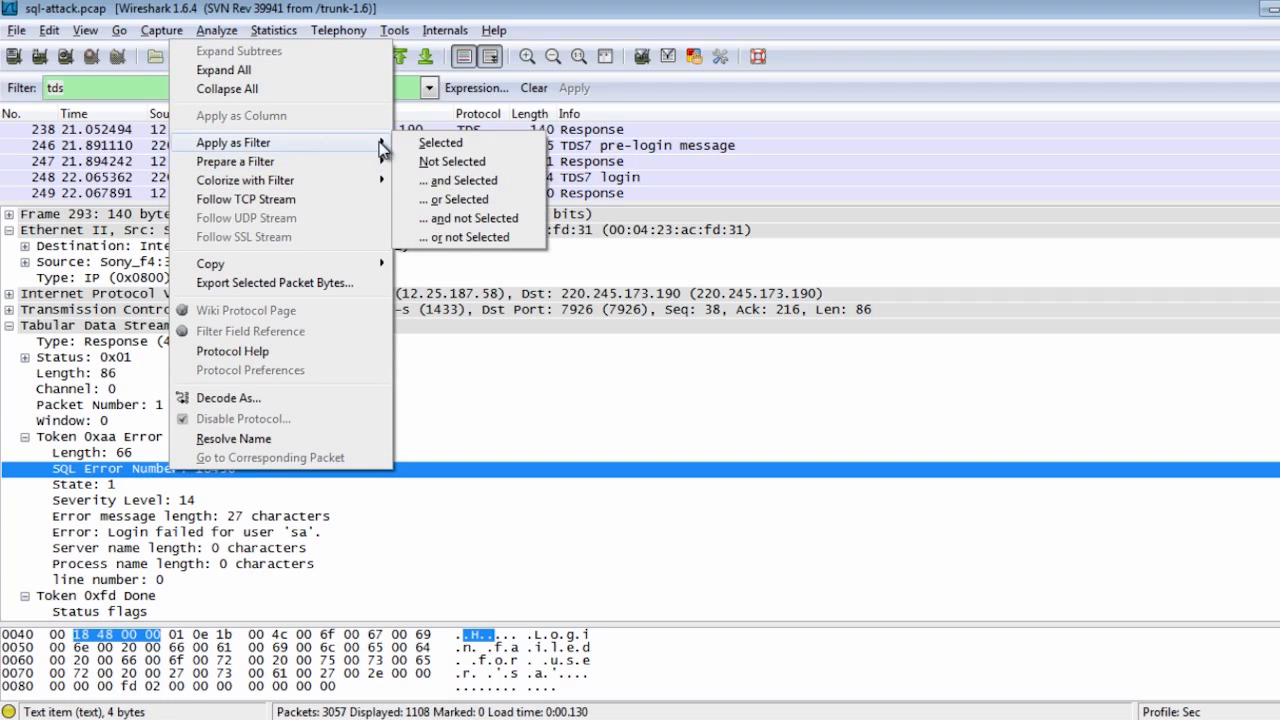
left_click(413, 147)
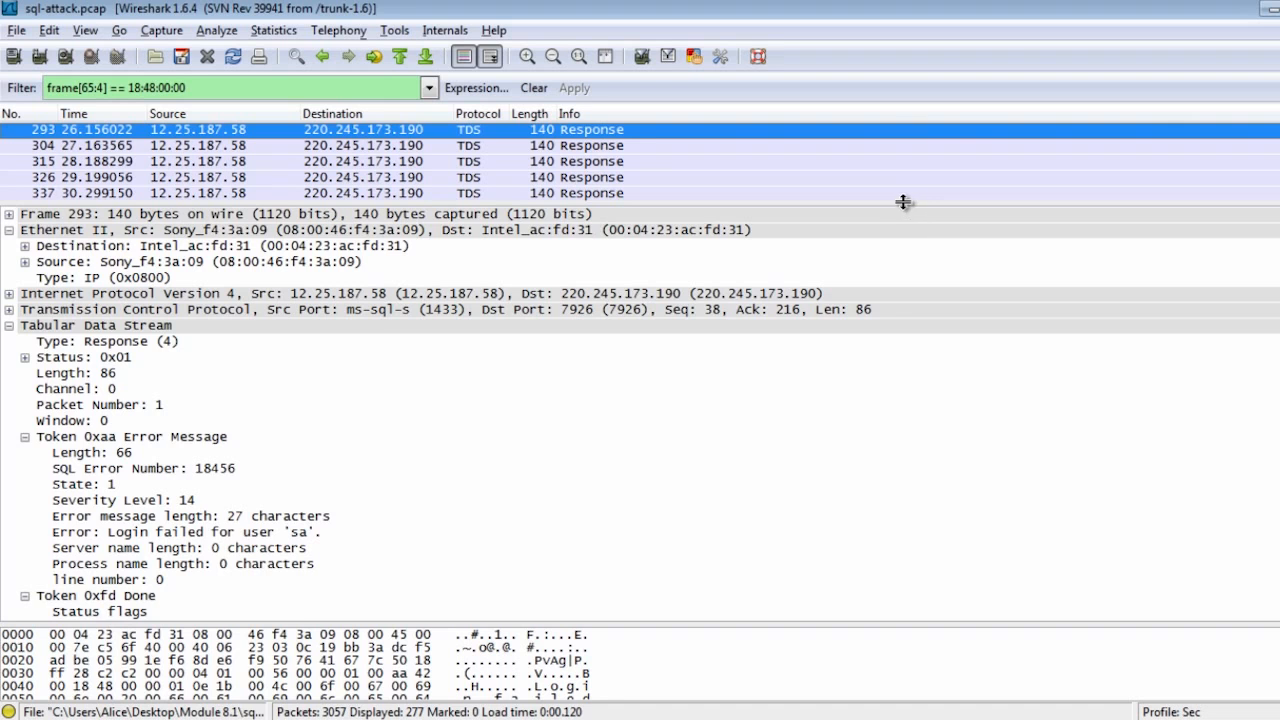
left_click_drag(903, 202, 920, 510)
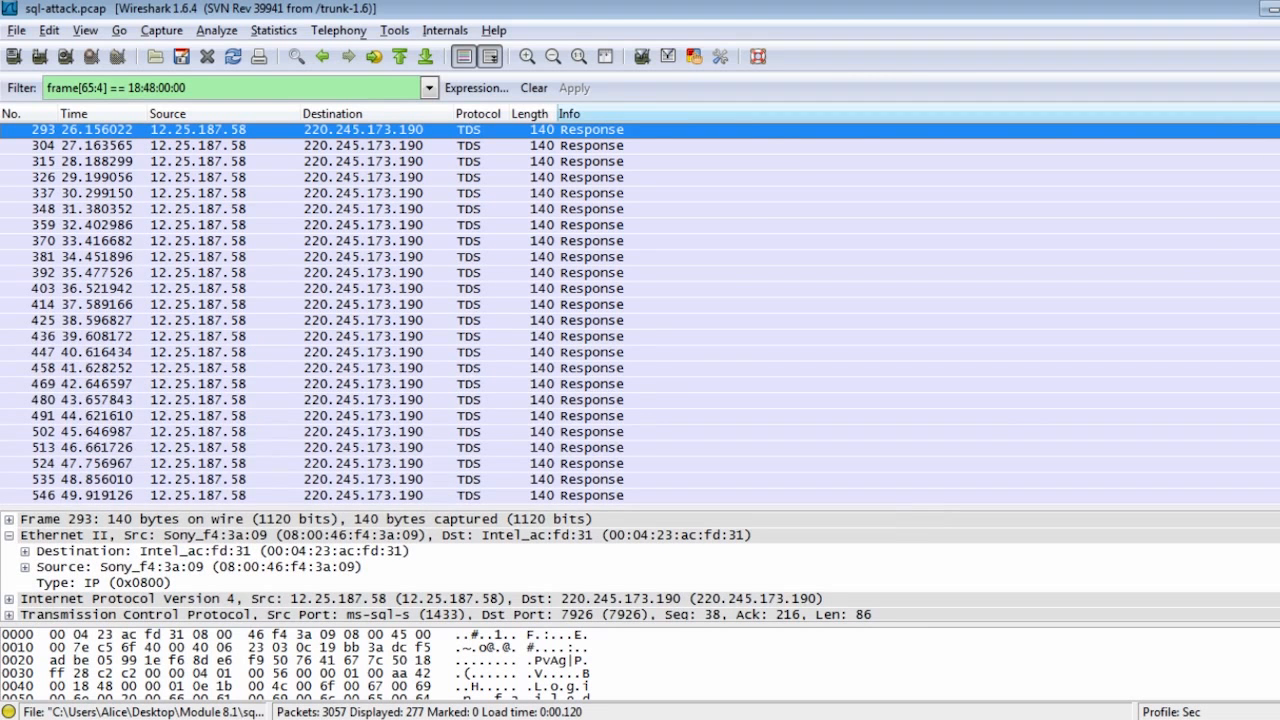
scroll(135, 139, "up", 3)
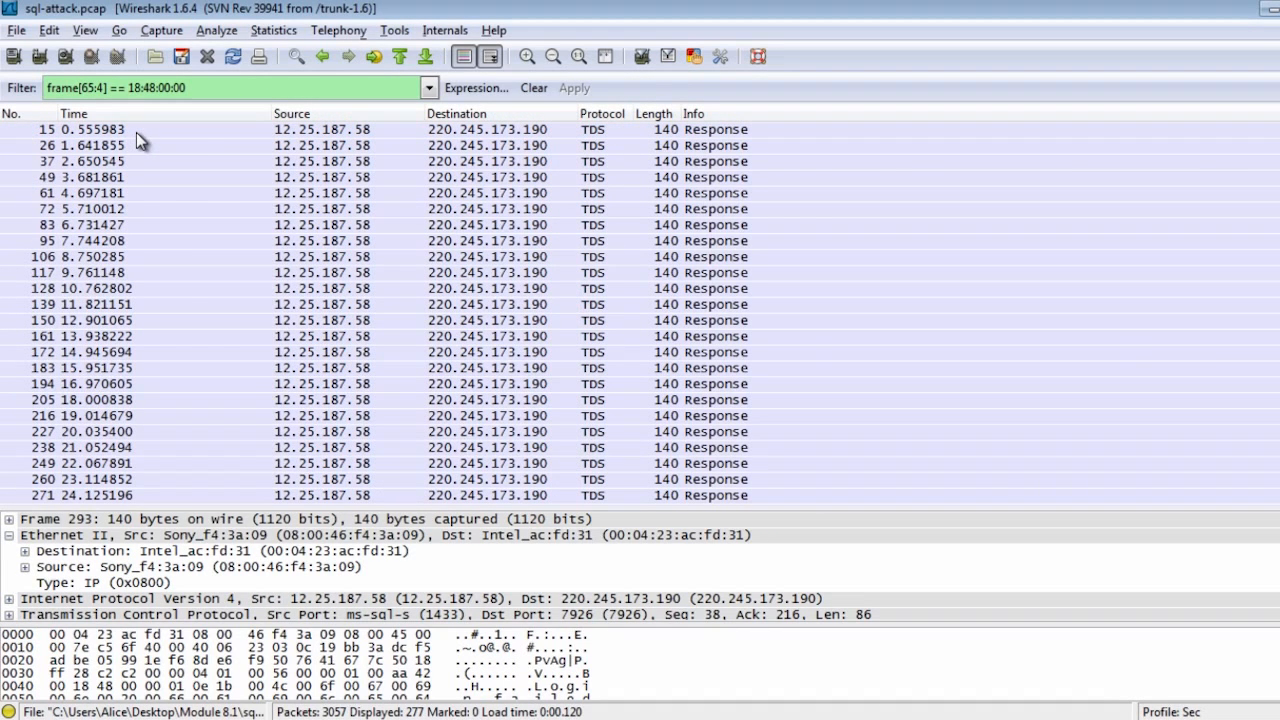
Step: Set the time display format to Seconds Since Previous Captured Packet and widen the Time column
left_click(88, 31)
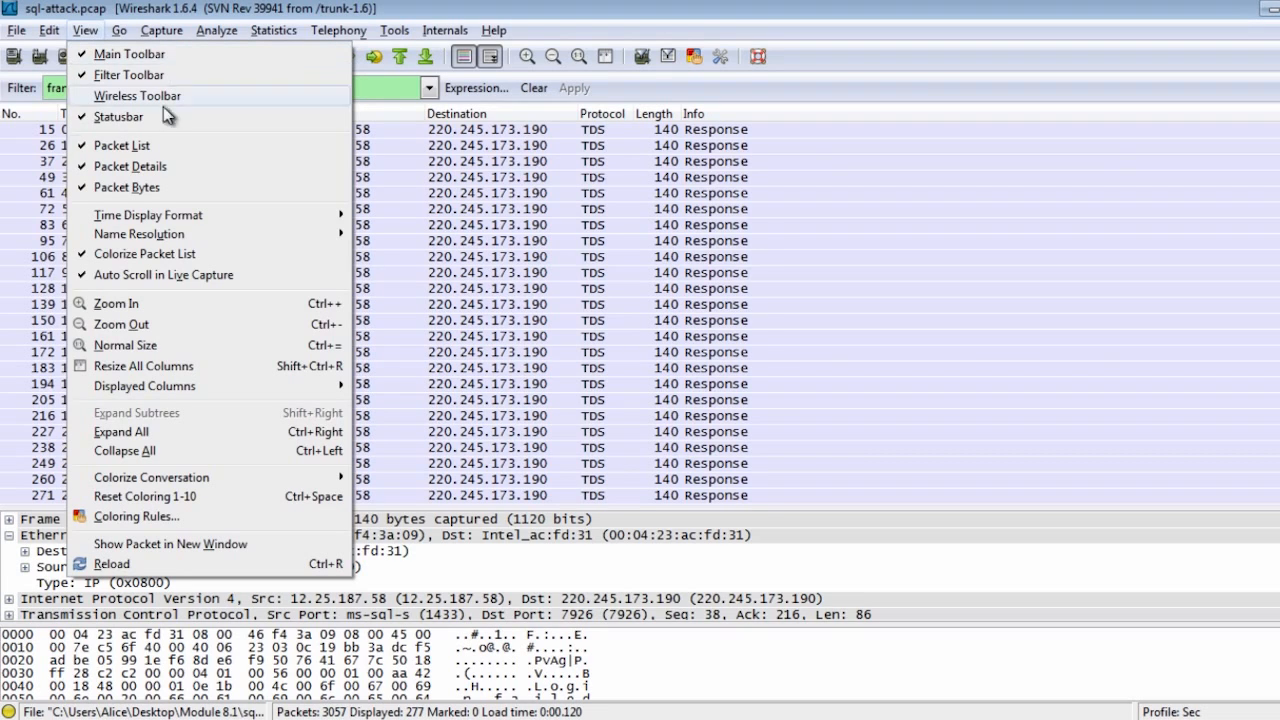
mouse_move(168, 220)
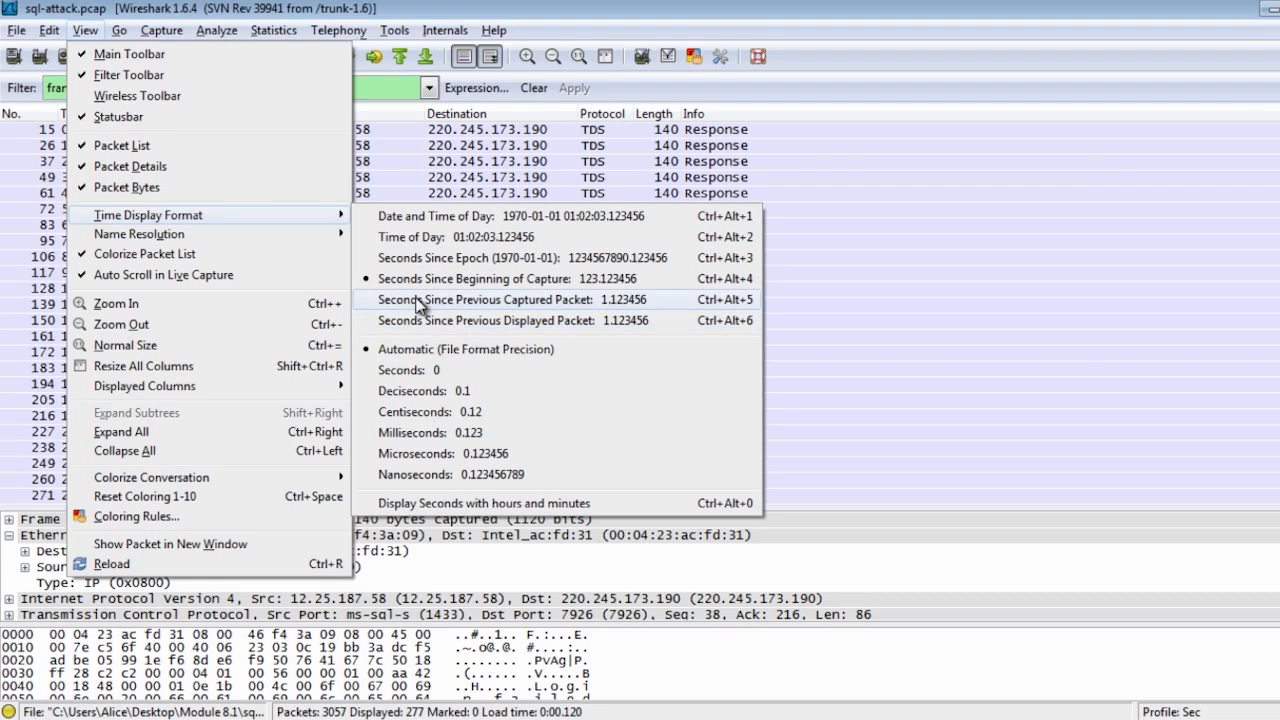
left_click(505, 299)
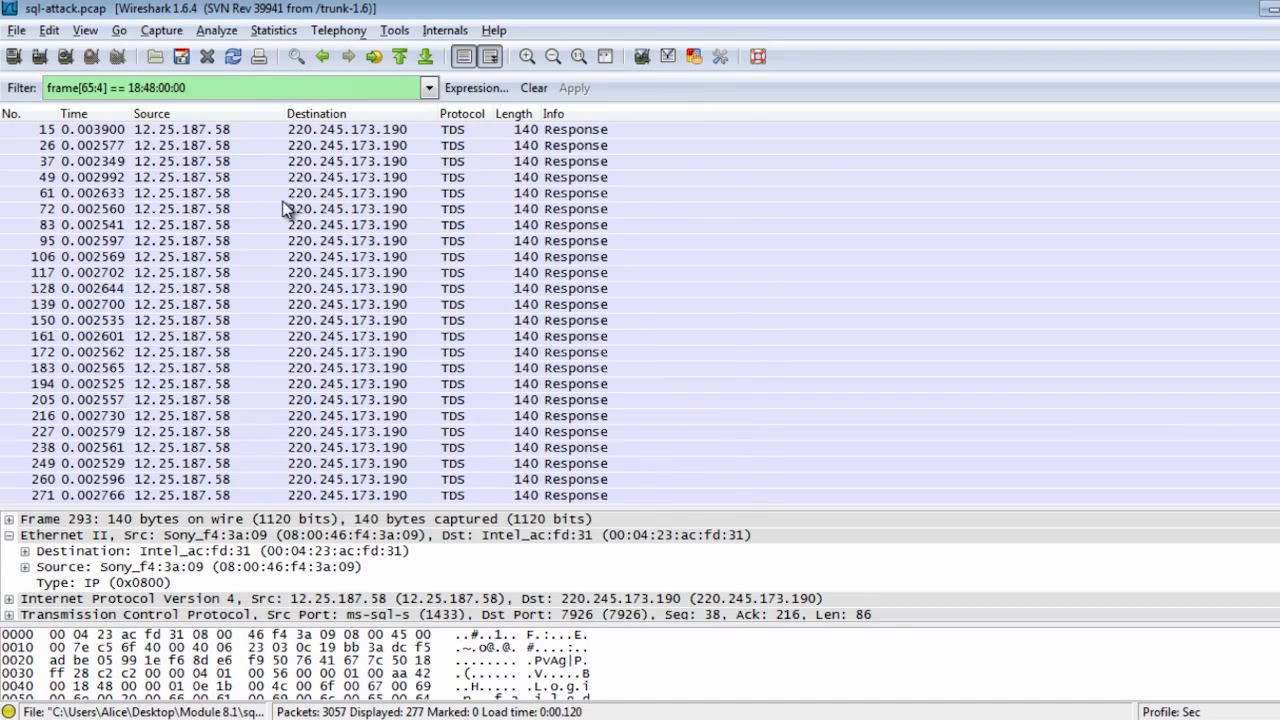
left_click_drag(130, 113, 248, 114)
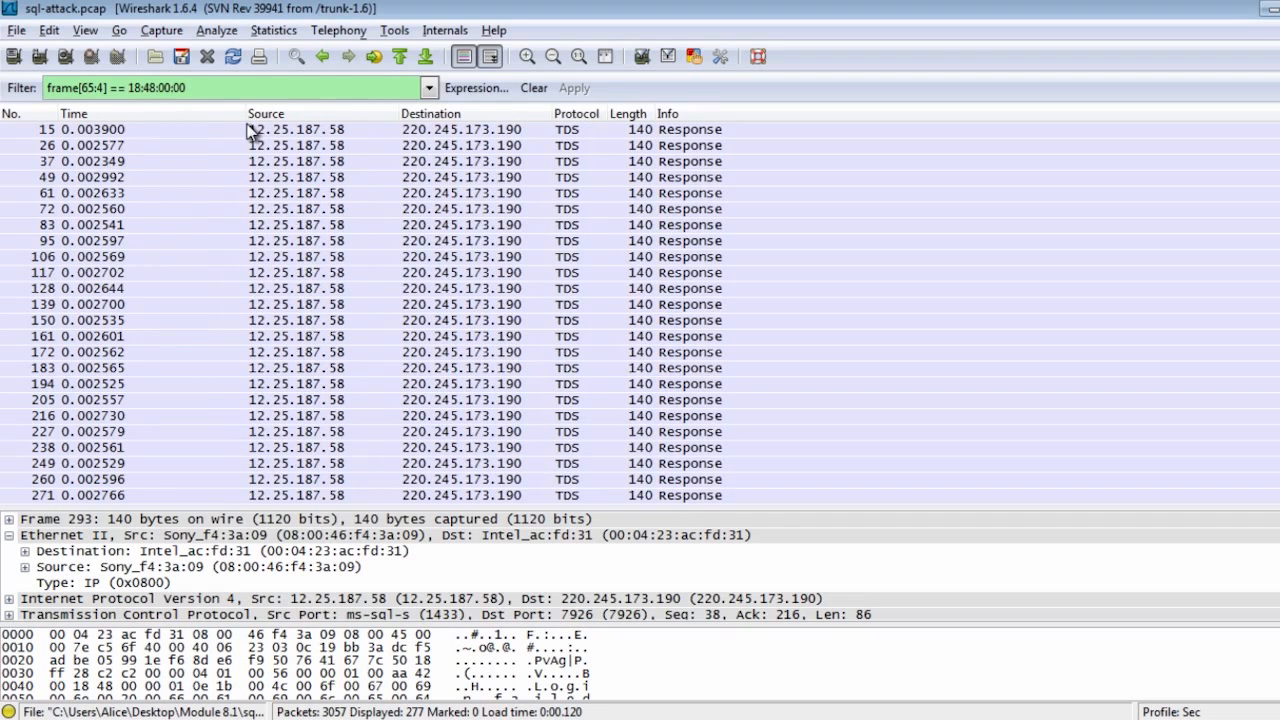
Step: Compare the time values of the first three filtered responses, packets 15, 26 and 37
left_click(320, 162)
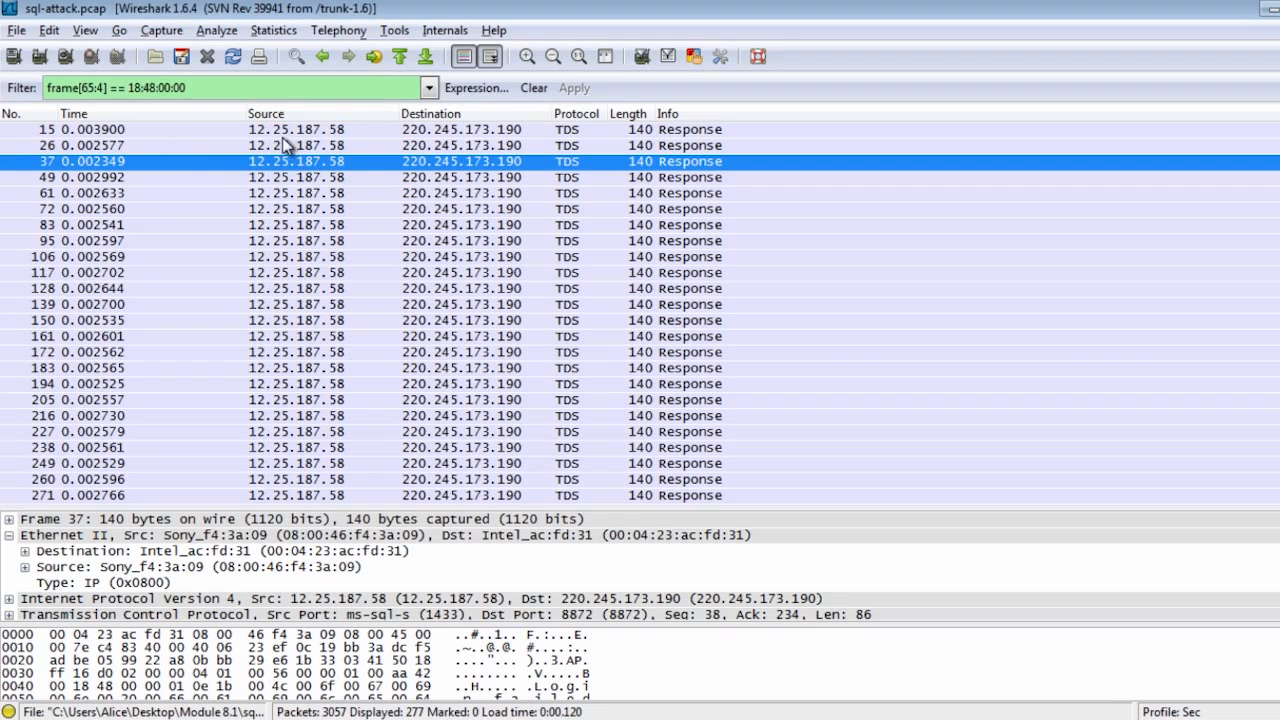
left_click(285, 133)
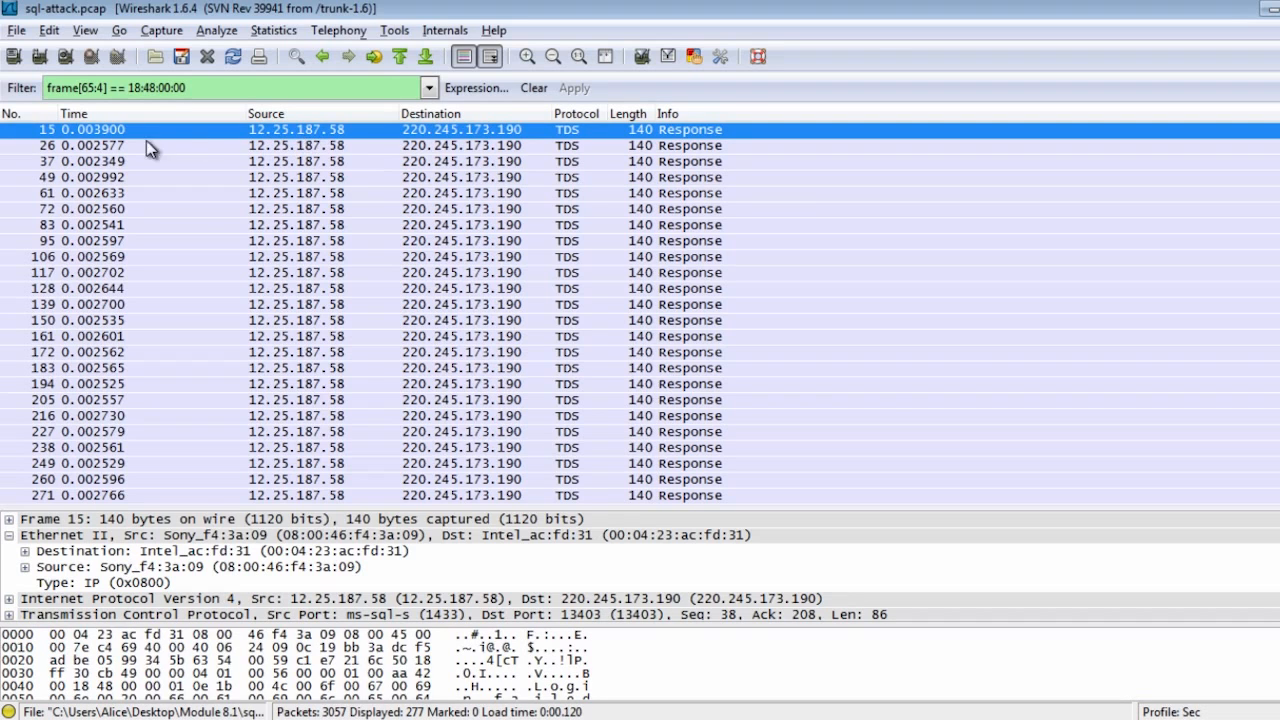
left_click(108, 147)
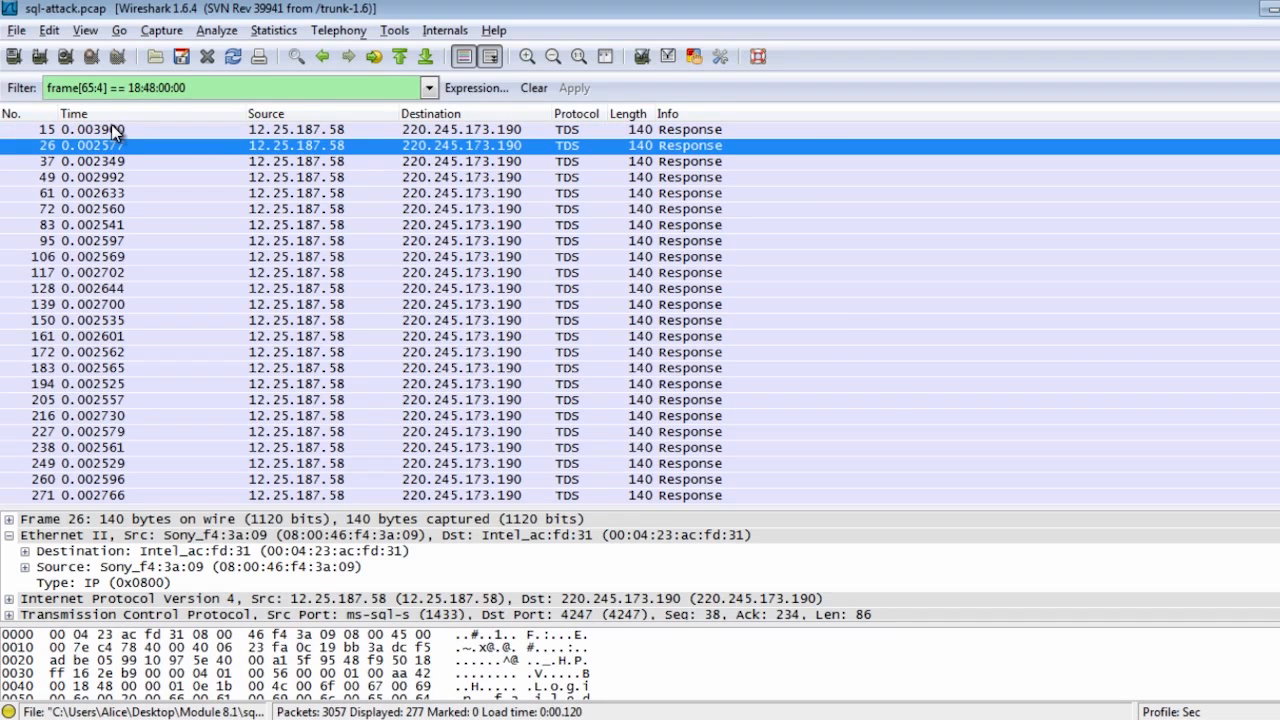
left_click(120, 131)
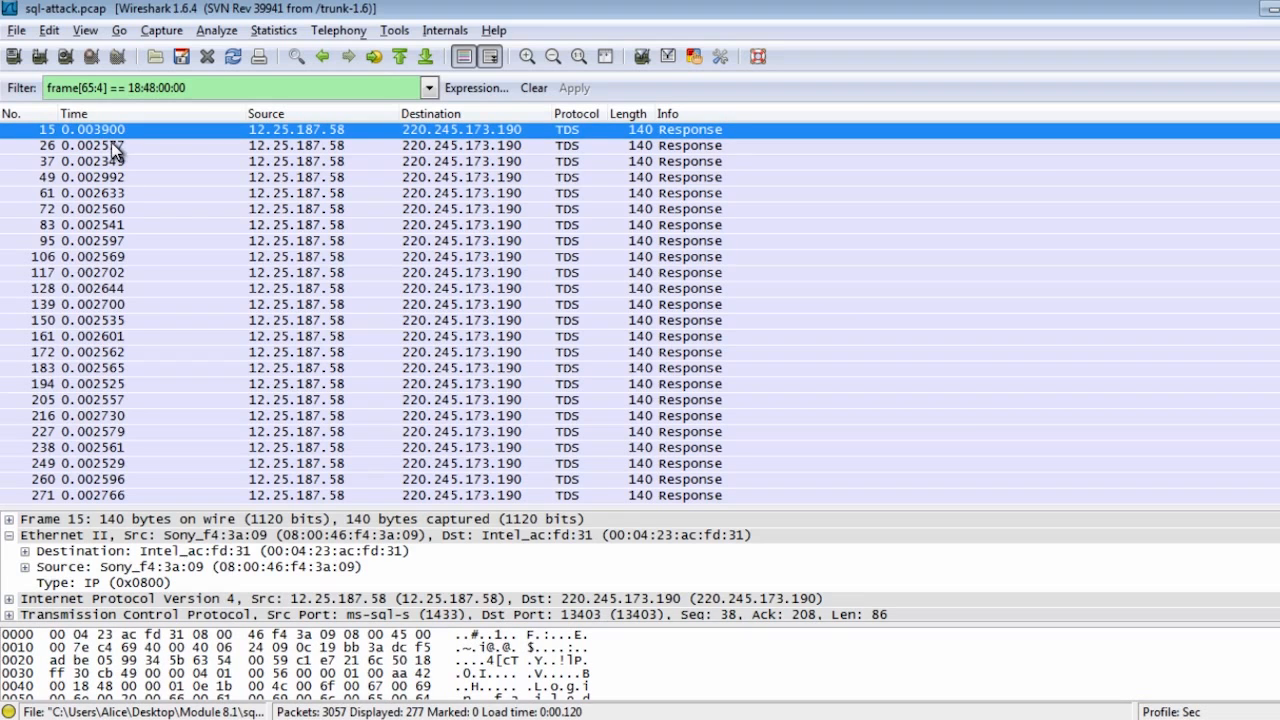
left_click(115, 147)
left_click(114, 161)
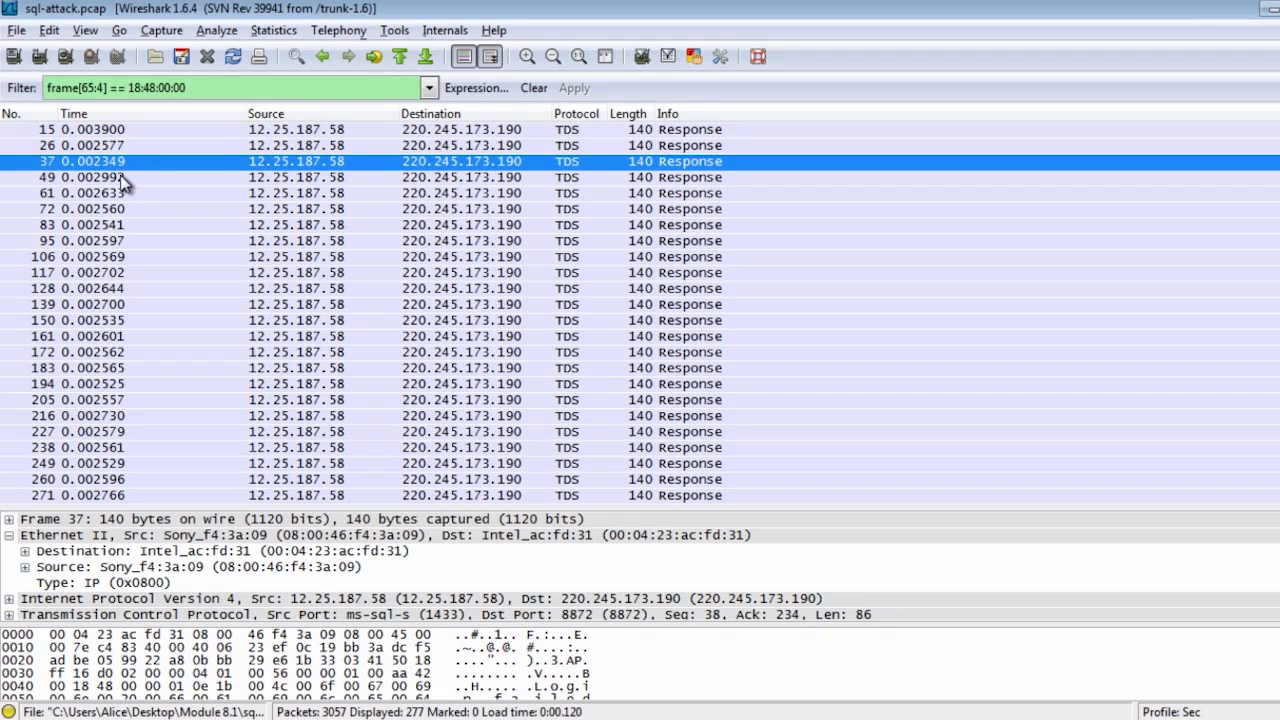